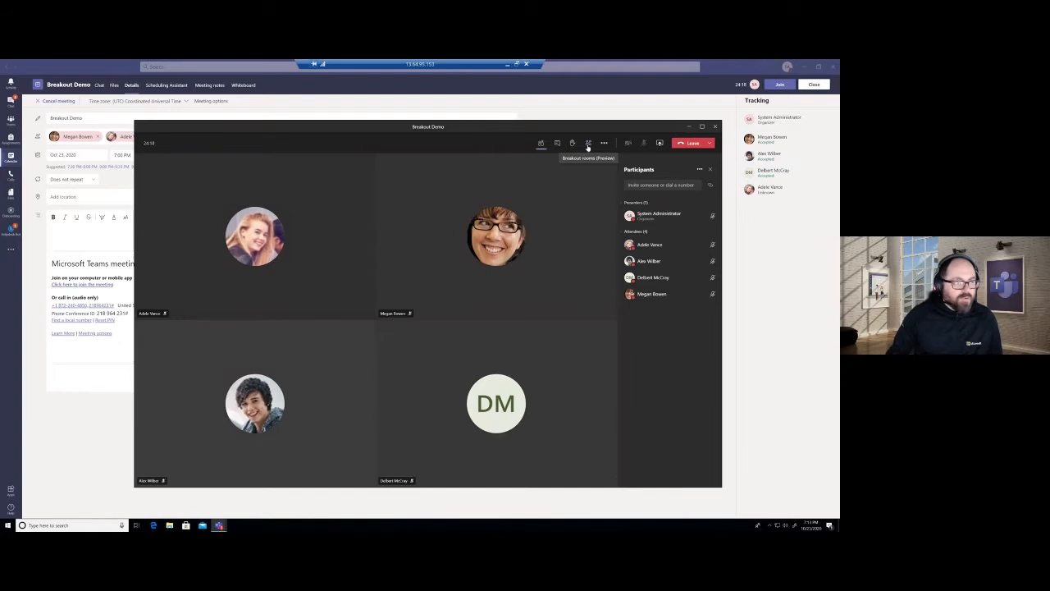
Create 2 breakout rooms for the meeting with participants assigned automatically.
left_click(587, 144)
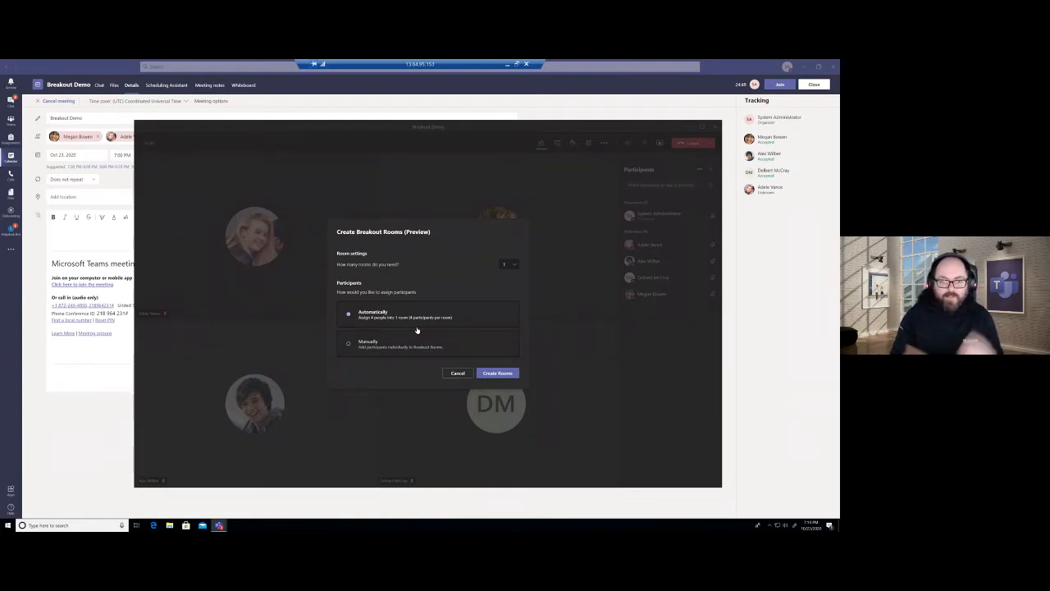
left_click(512, 266)
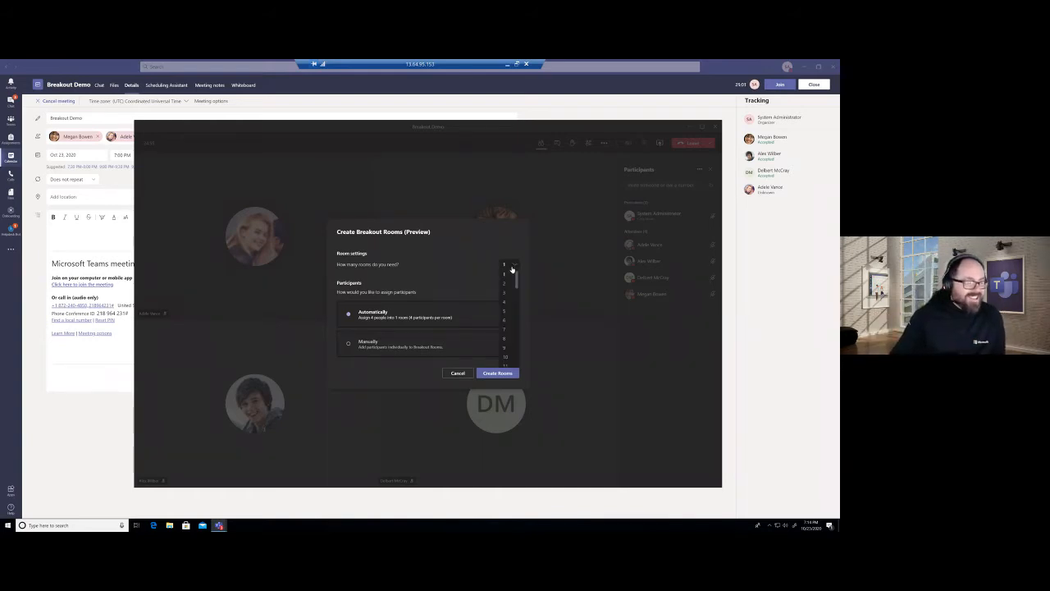
left_click(506, 287)
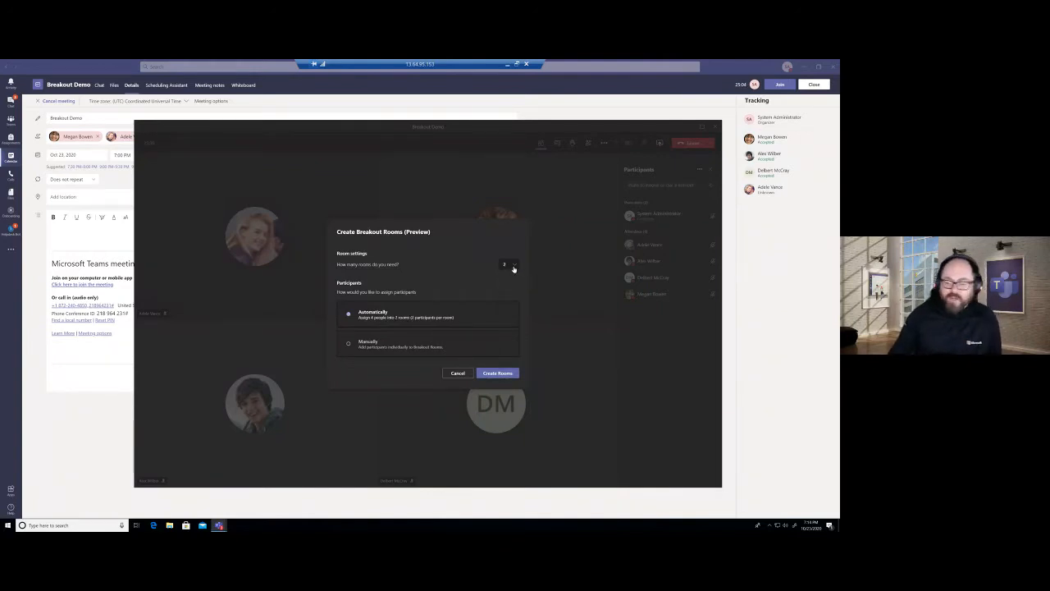
left_click(514, 267)
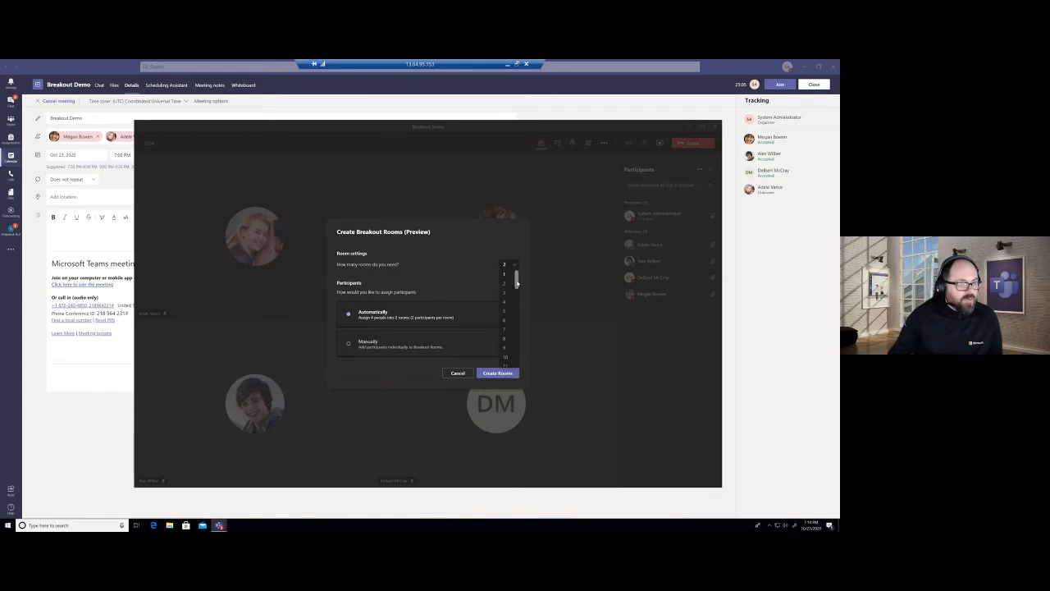
left_click_drag(517, 284, 518, 370)
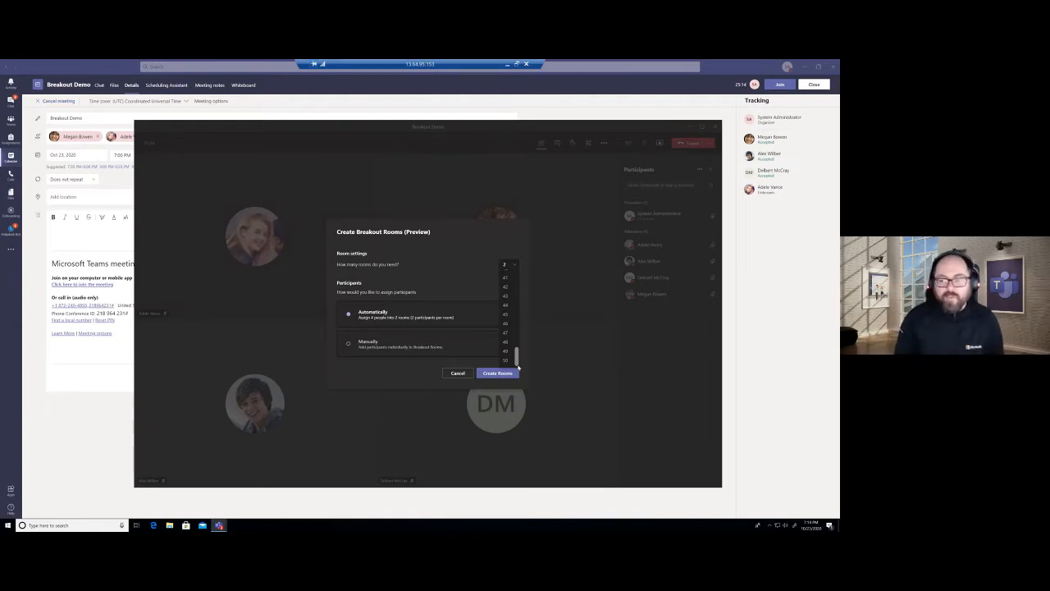
left_click_drag(518, 367, 517, 288)
left_click(506, 286)
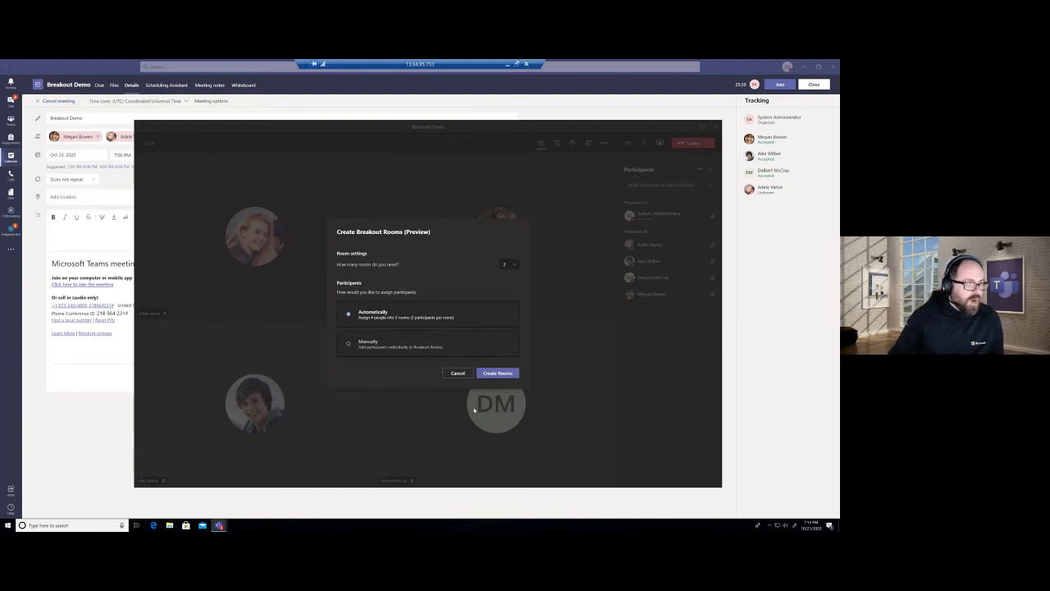
left_click(492, 374)
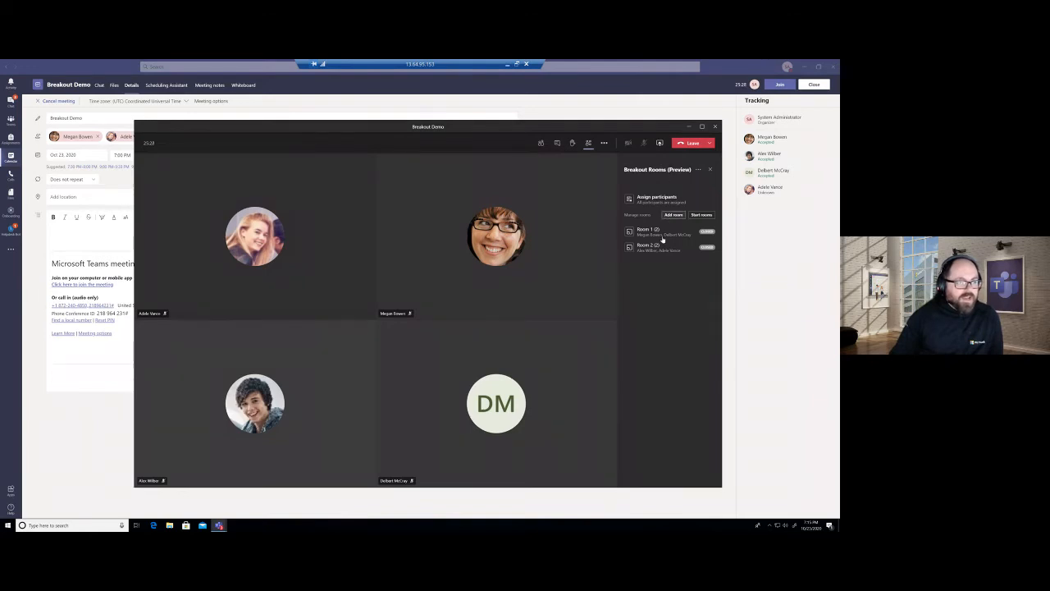
Move the second participant of Room 2 to Room 1 and the second original participant of Room 1 to Room 2.
left_click(625, 234)
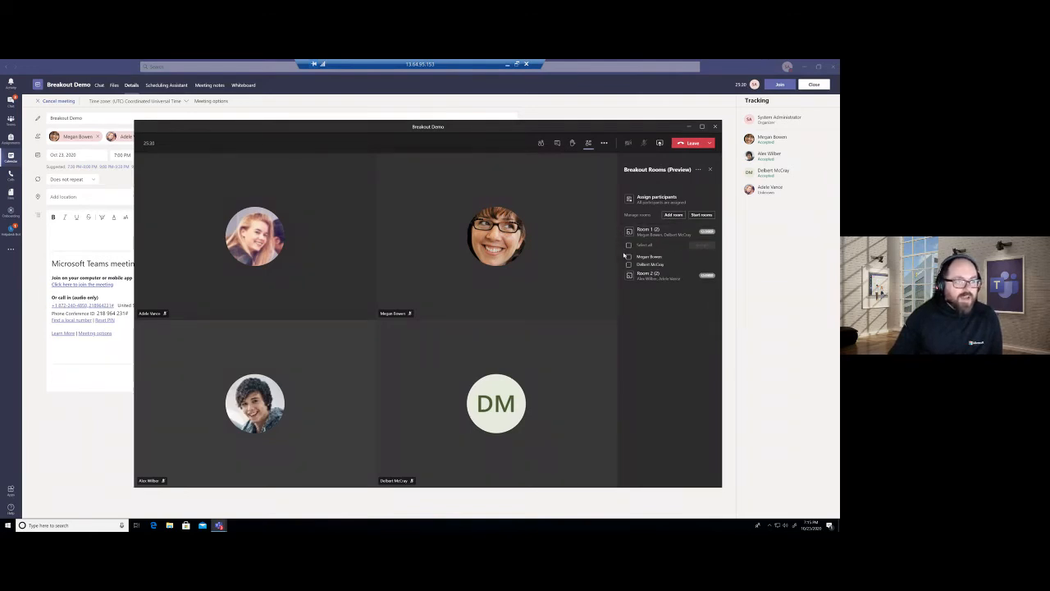
left_click(625, 277)
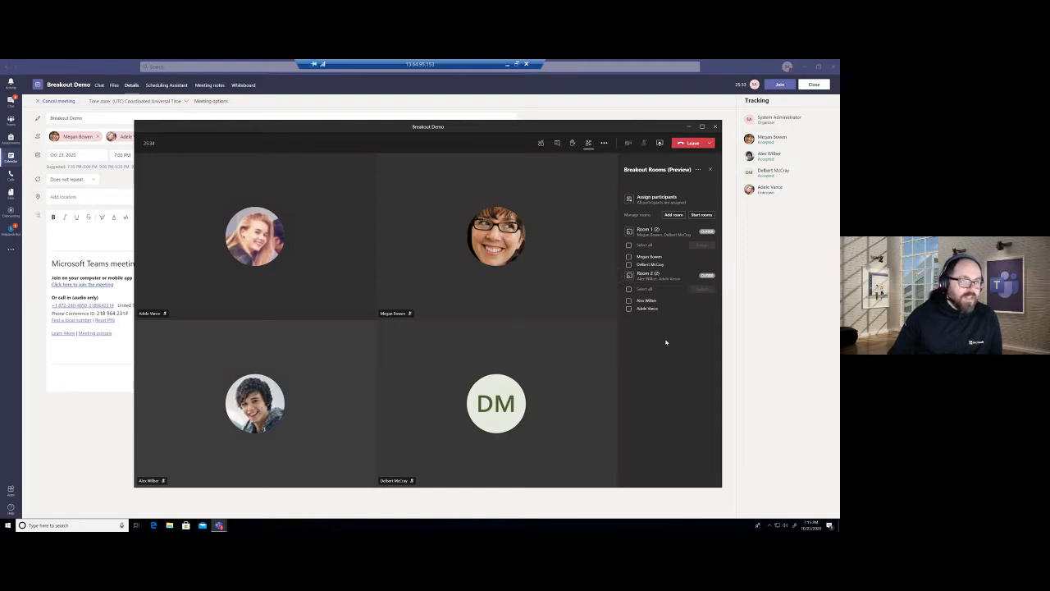
left_click(630, 310)
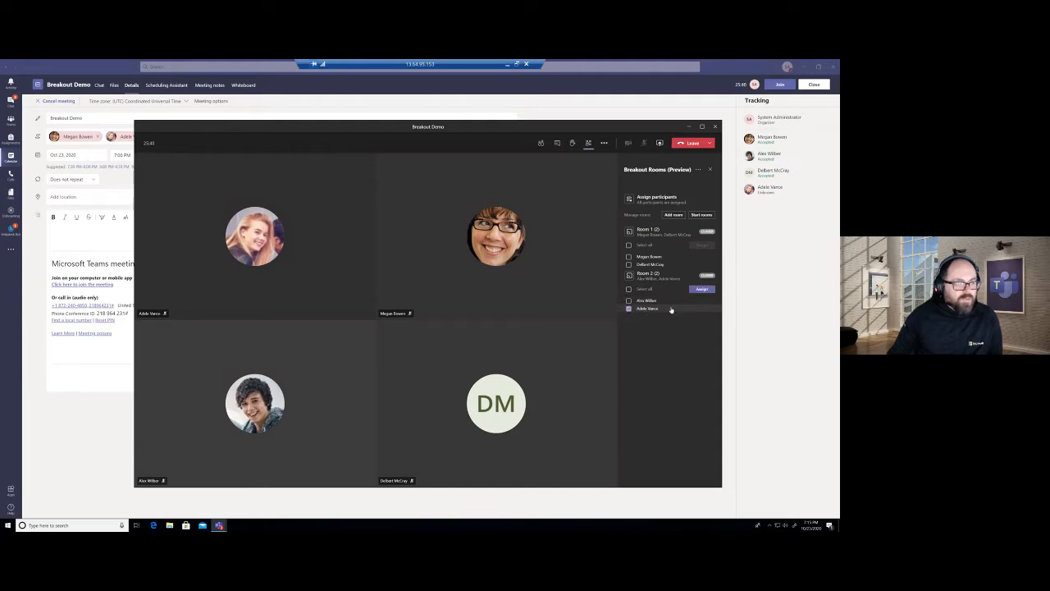
left_click(702, 289)
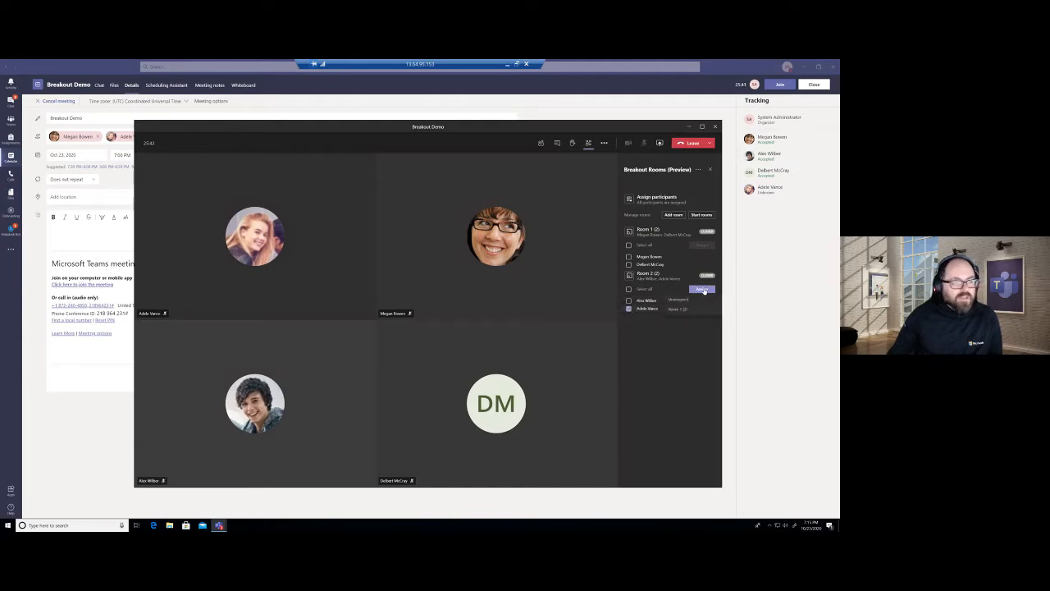
left_click(675, 309)
left_click(629, 264)
left_click(703, 245)
left_click(679, 266)
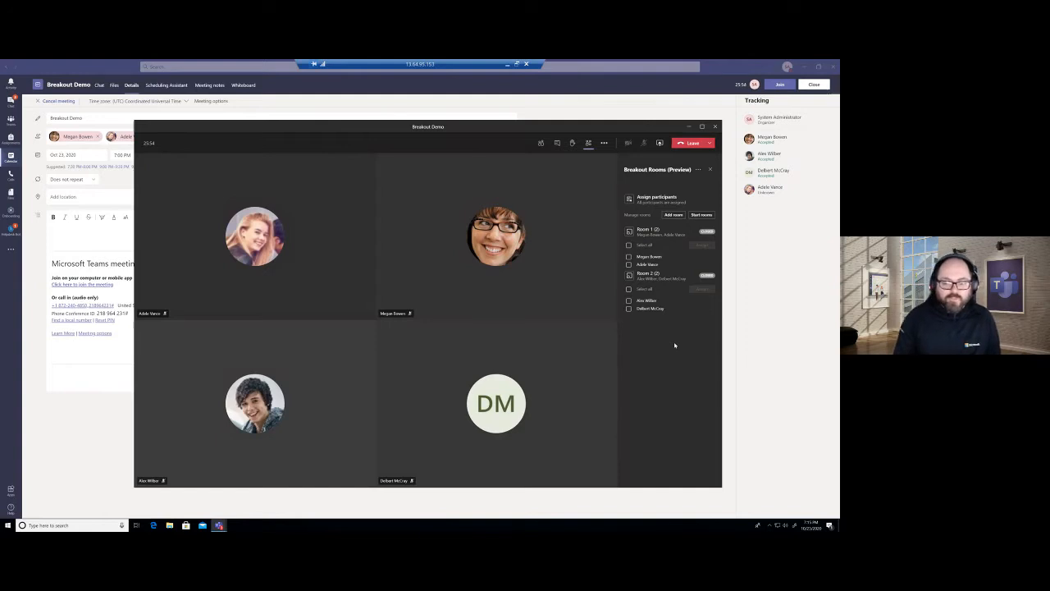
left_click(699, 170)
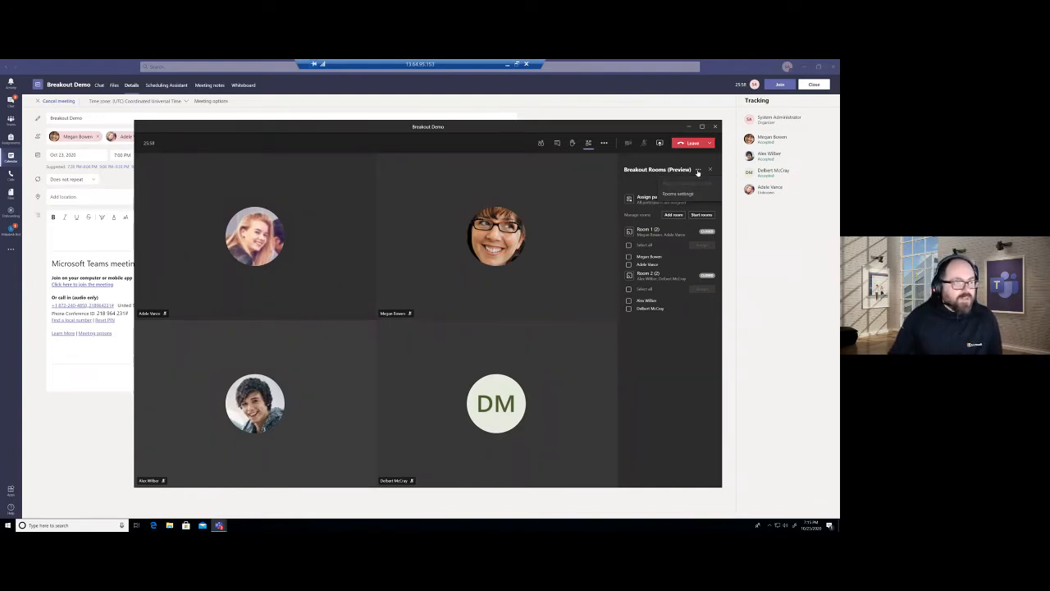
left_click(663, 401)
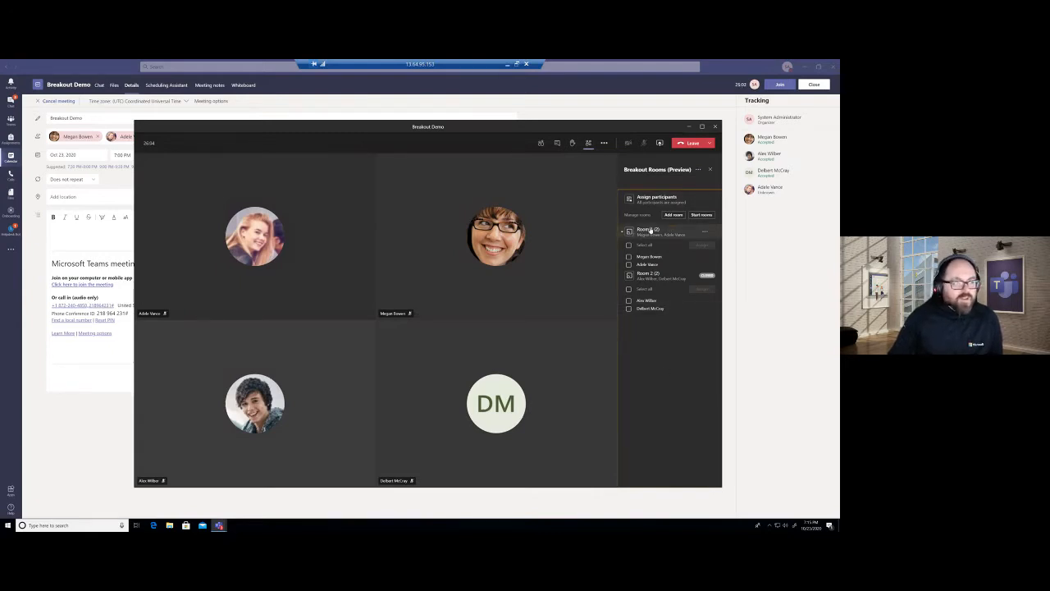
Rename the breakout room Room 1 as Group 1.
left_click(708, 233)
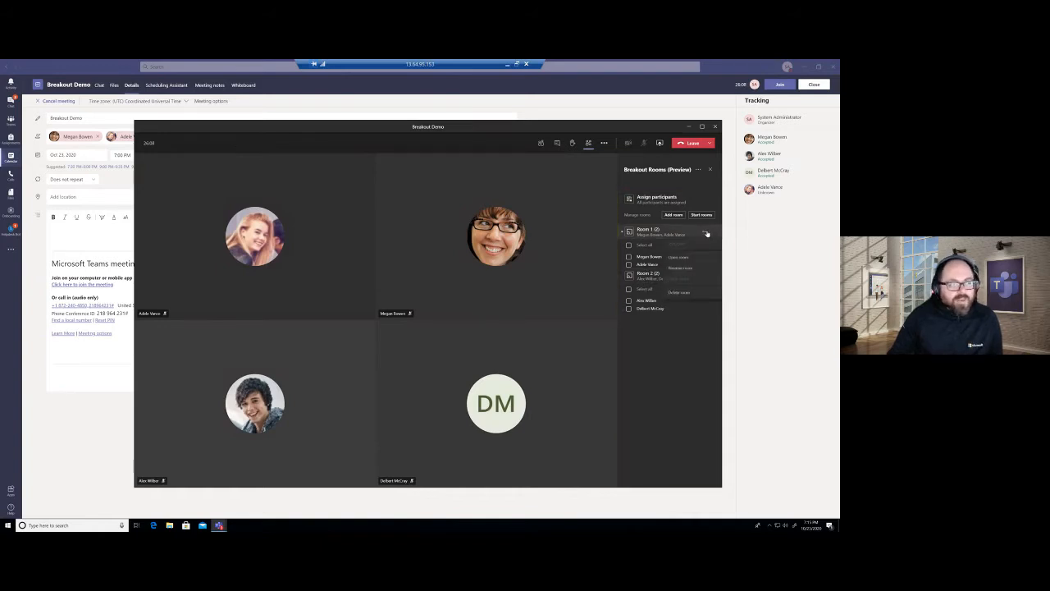
left_click(681, 268)
key("ctrl+a")
type("Group 1")
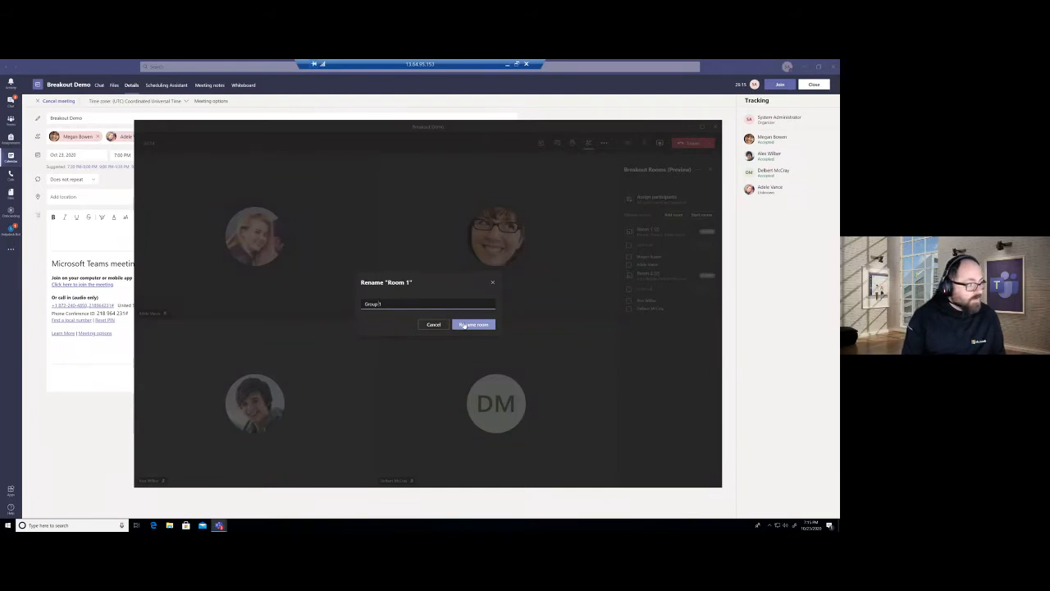
left_click(464, 325)
Rename the breakout room Room 2 as Group 2.
left_click(705, 276)
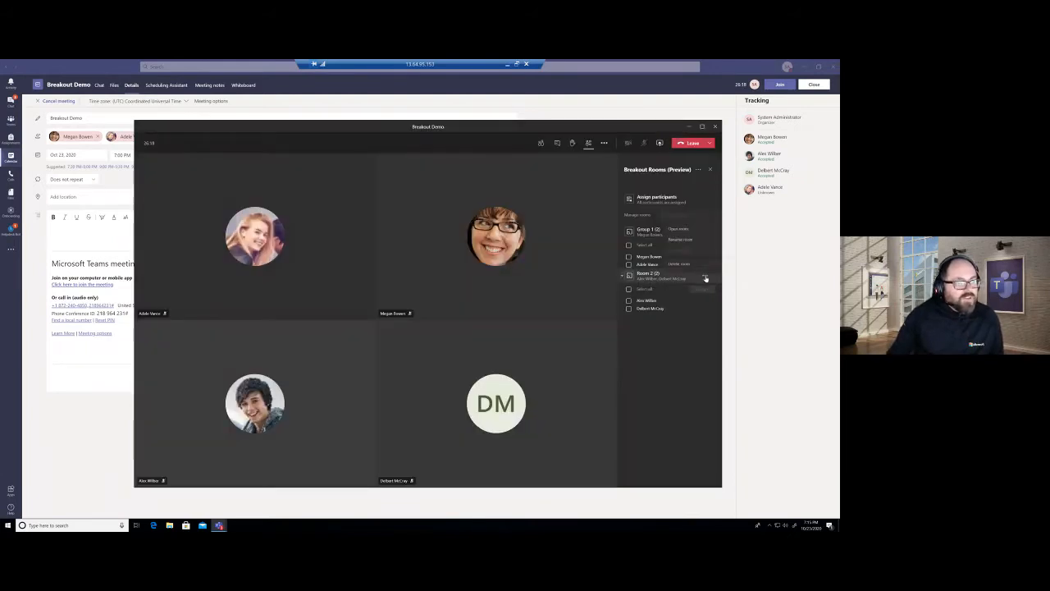
left_click(682, 240)
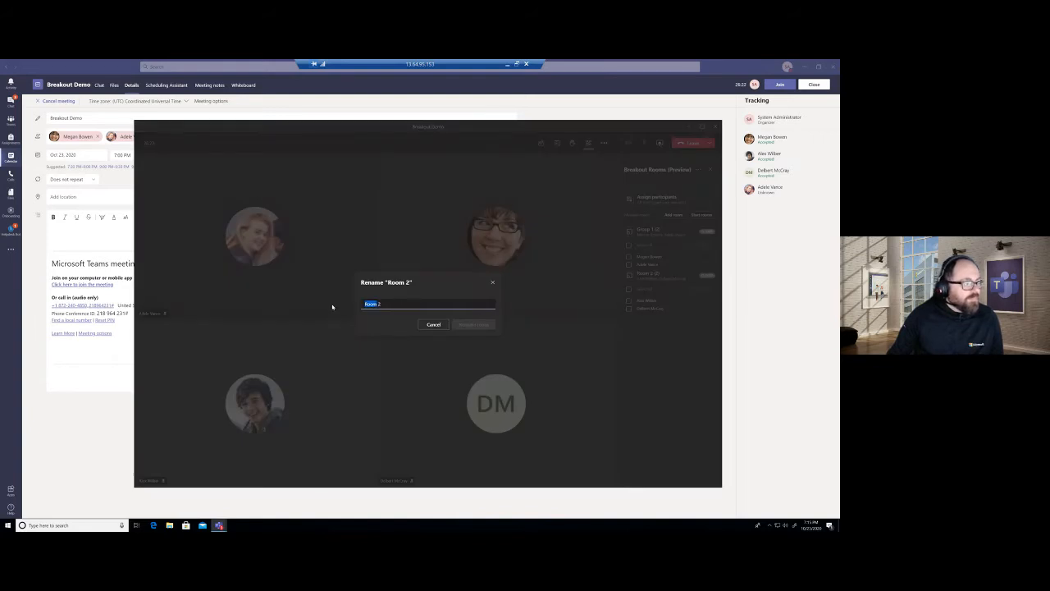
type("Group 2")
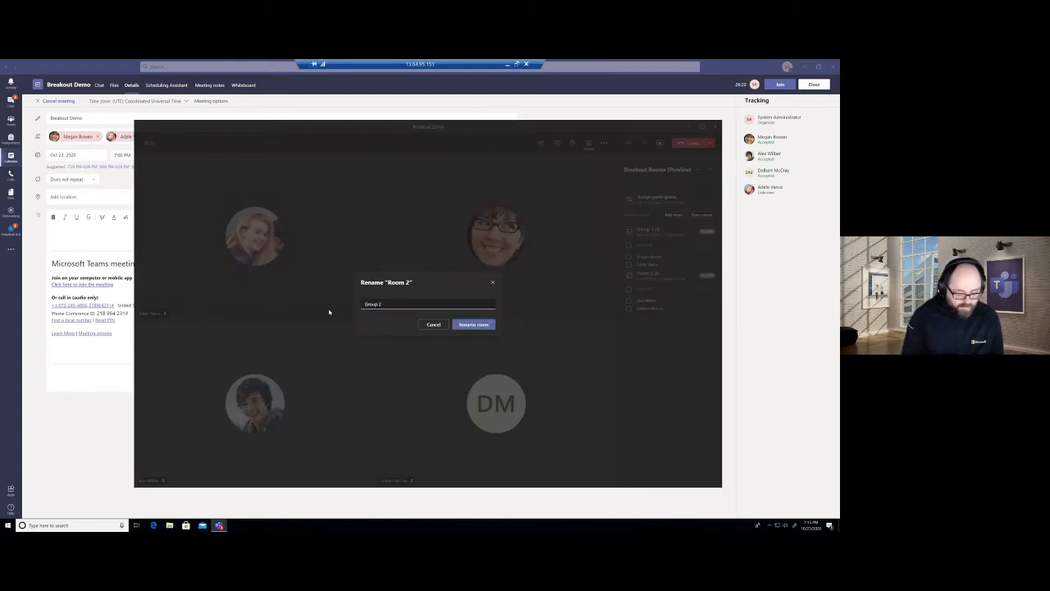
left_click(471, 325)
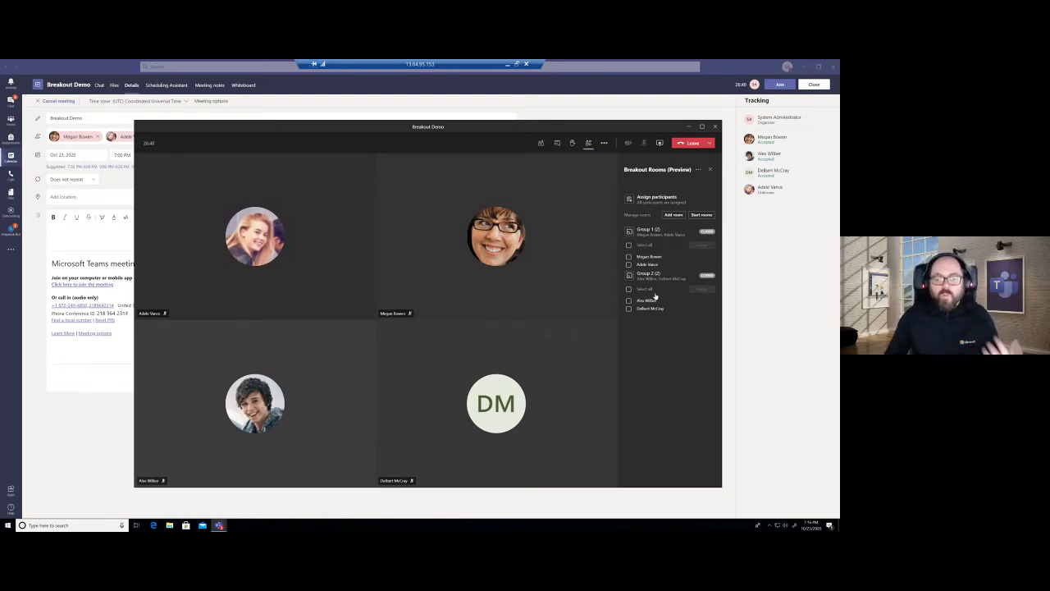
Check the breakout rooms setting for automatically moving people into opened rooms and return to the room list.
left_click(703, 217)
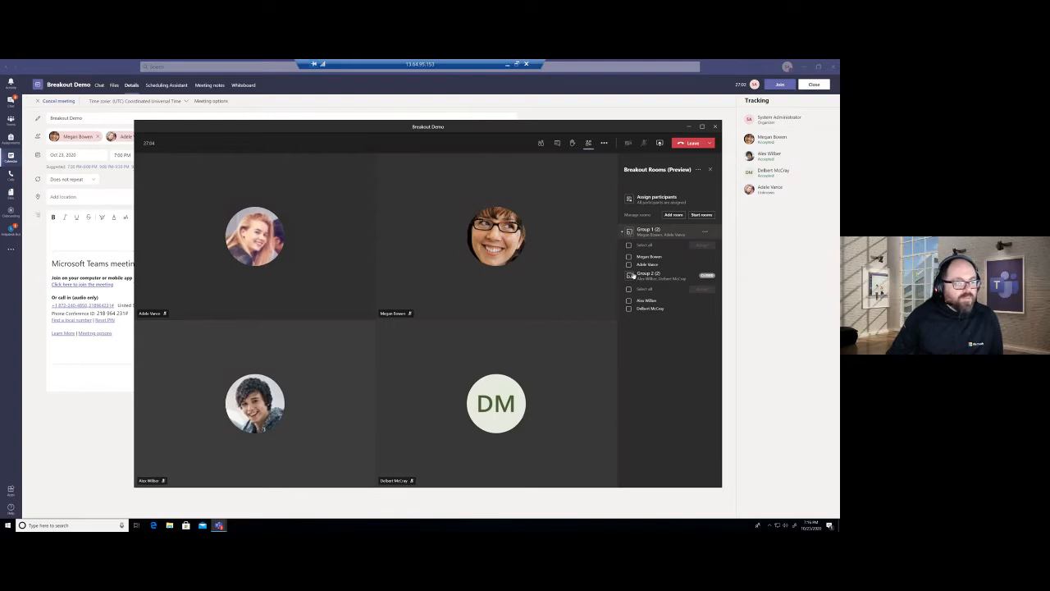
left_click(698, 170)
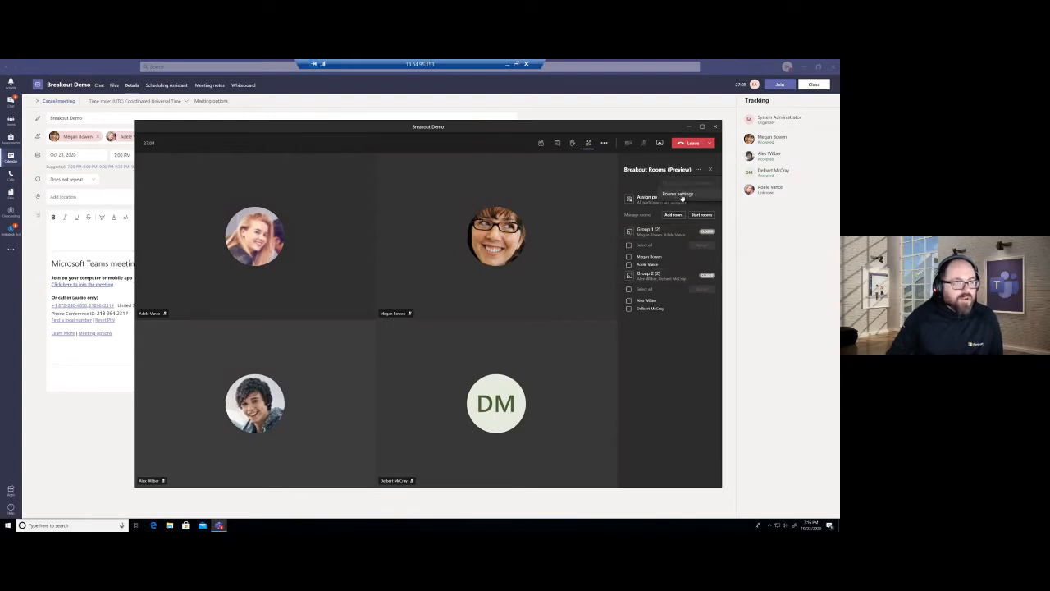
left_click(680, 194)
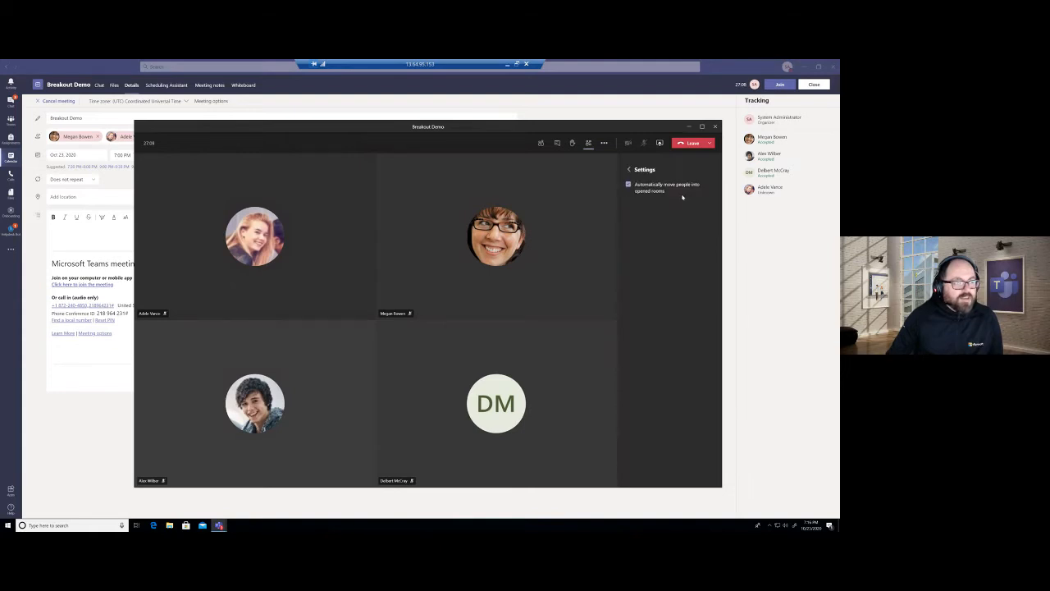
left_click(629, 170)
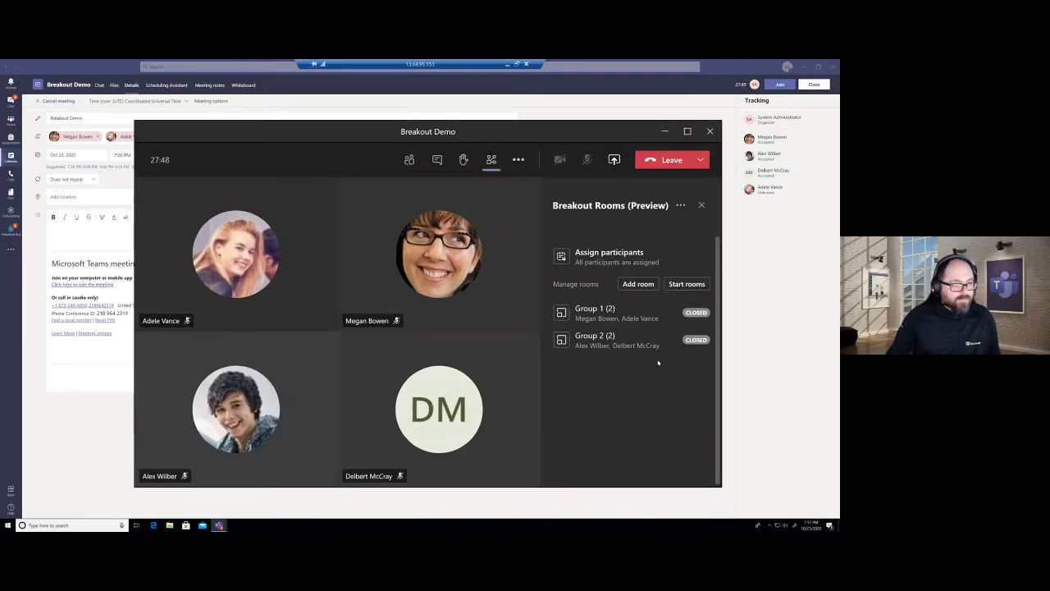
Maximize the meeting window and expand the participant lists of Group 1 and Group 2.
left_click(688, 132)
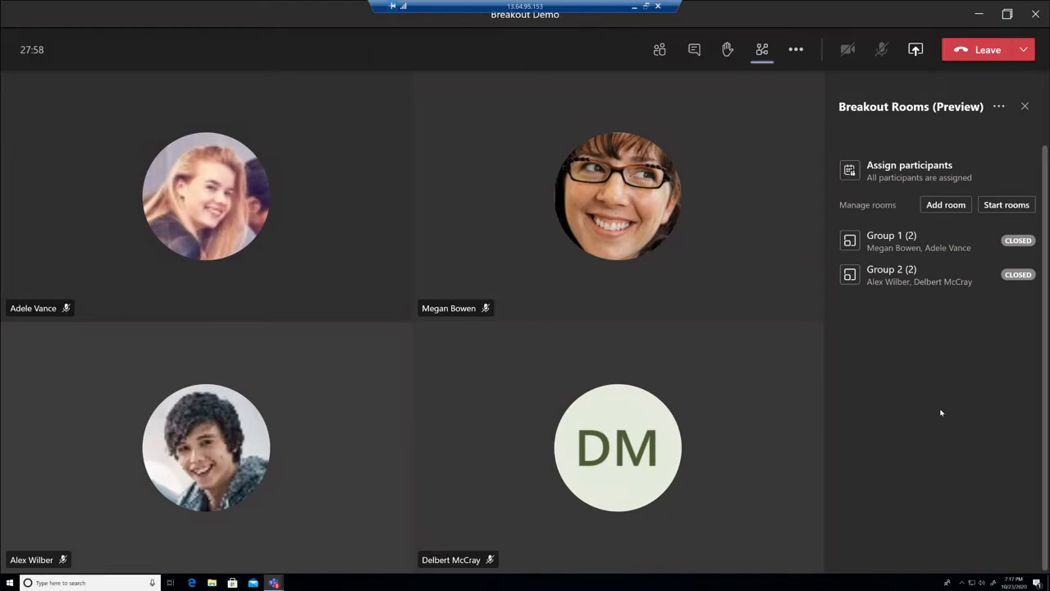
left_click(833, 240)
left_click(833, 340)
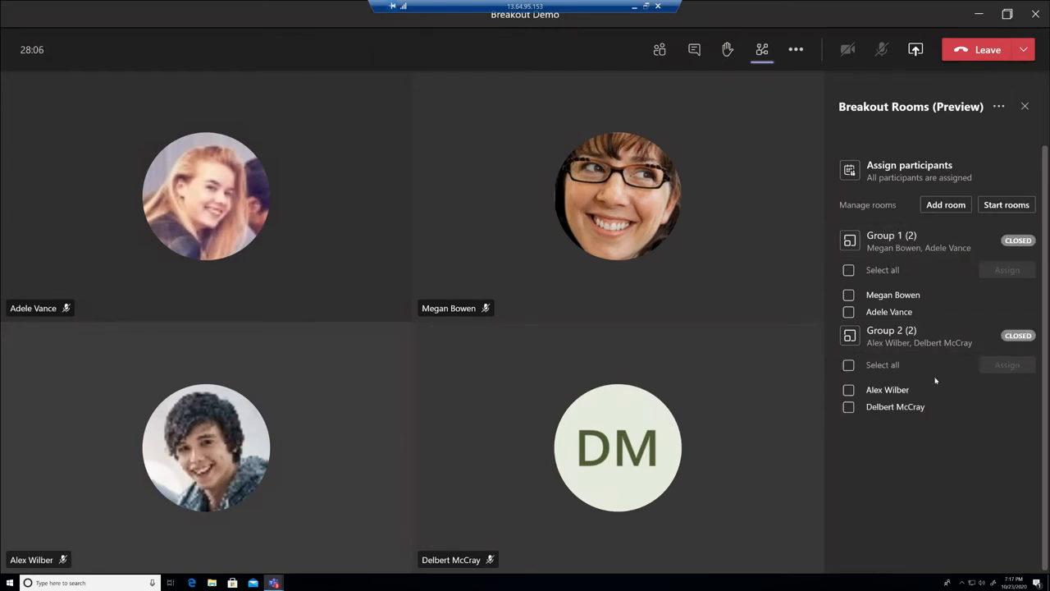
Start all breakout rooms and check the participants' status in both groups.
left_click(1007, 205)
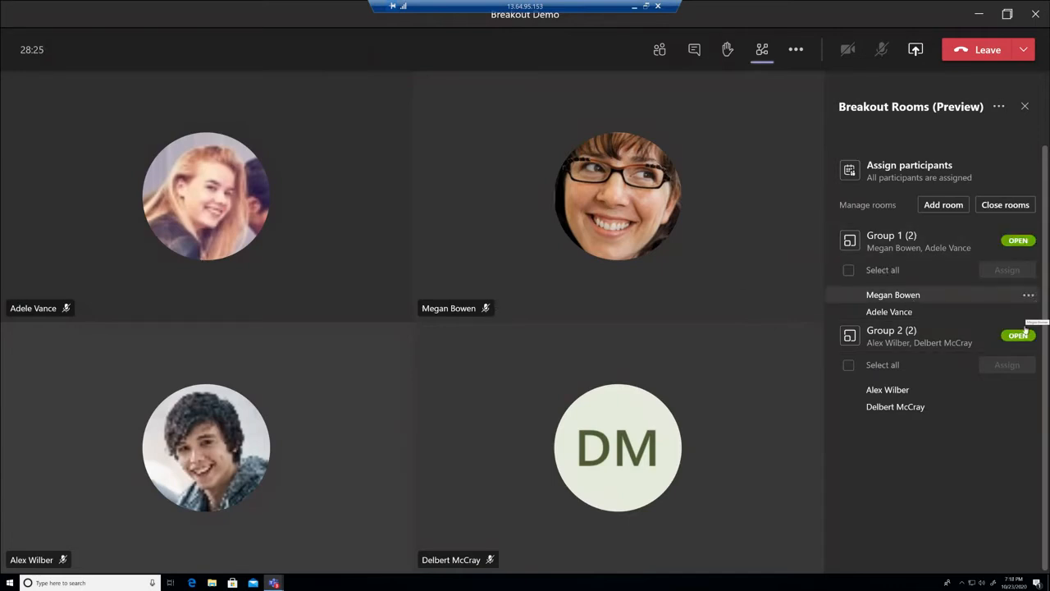
left_click(1029, 296)
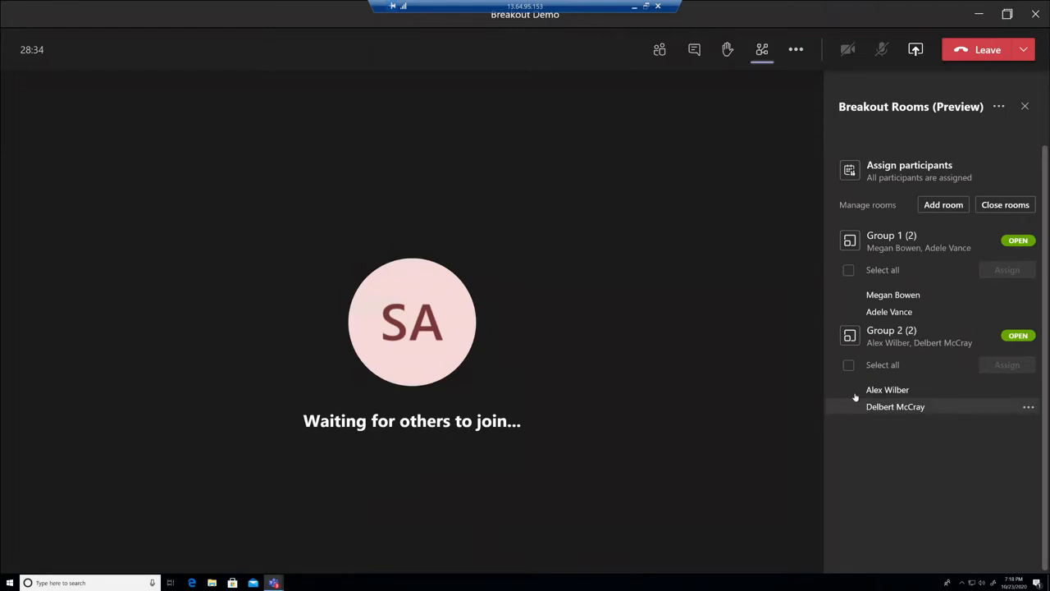
left_click(1006, 299)
left_click(985, 318)
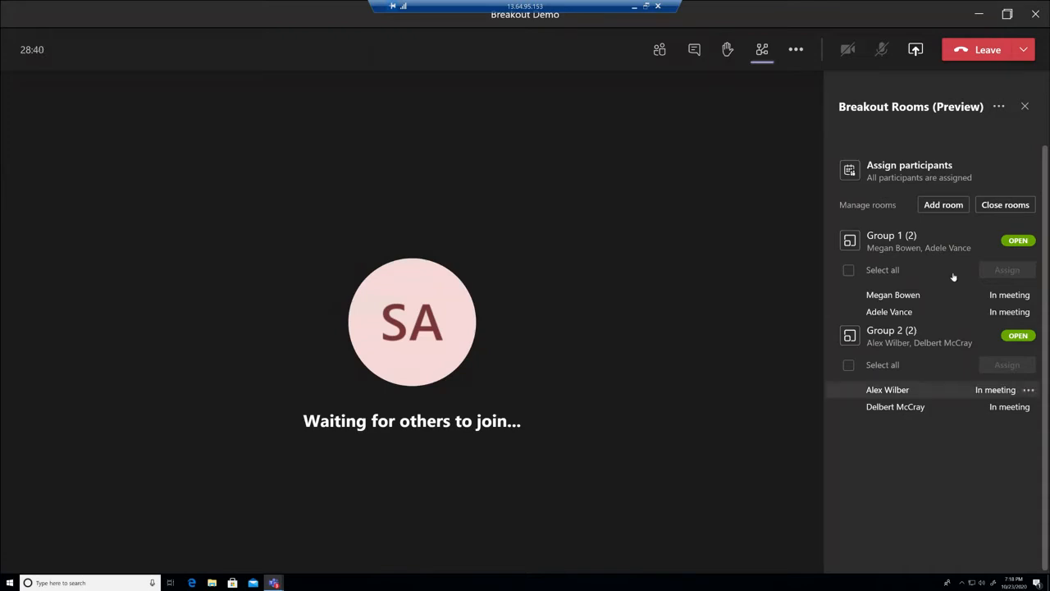
Join the Group 1 breakout room as organizer and dismiss the missing microphone notice.
mouse_move(920, 253)
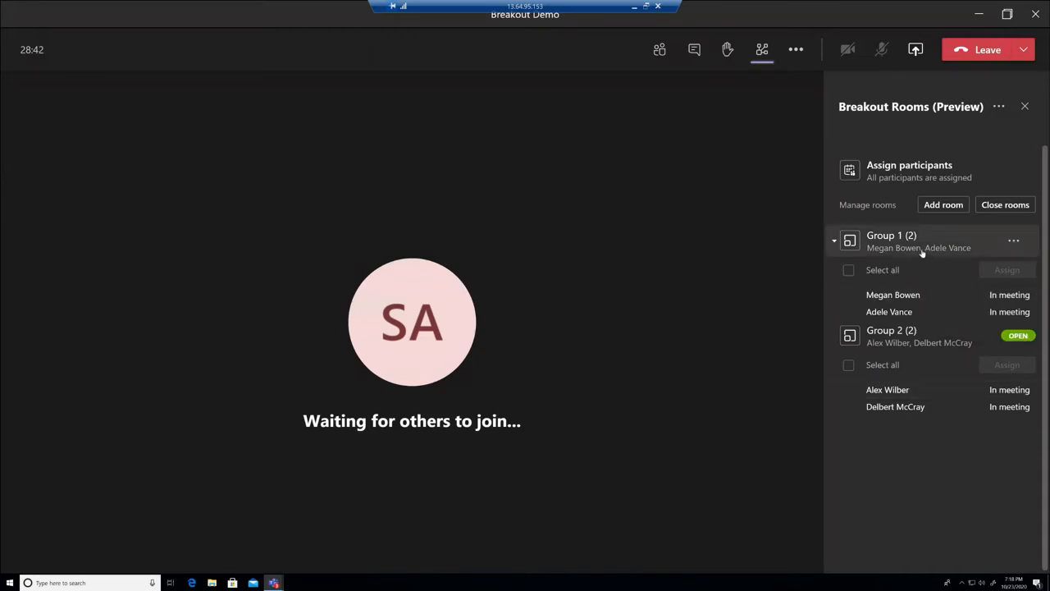
left_click(1016, 242)
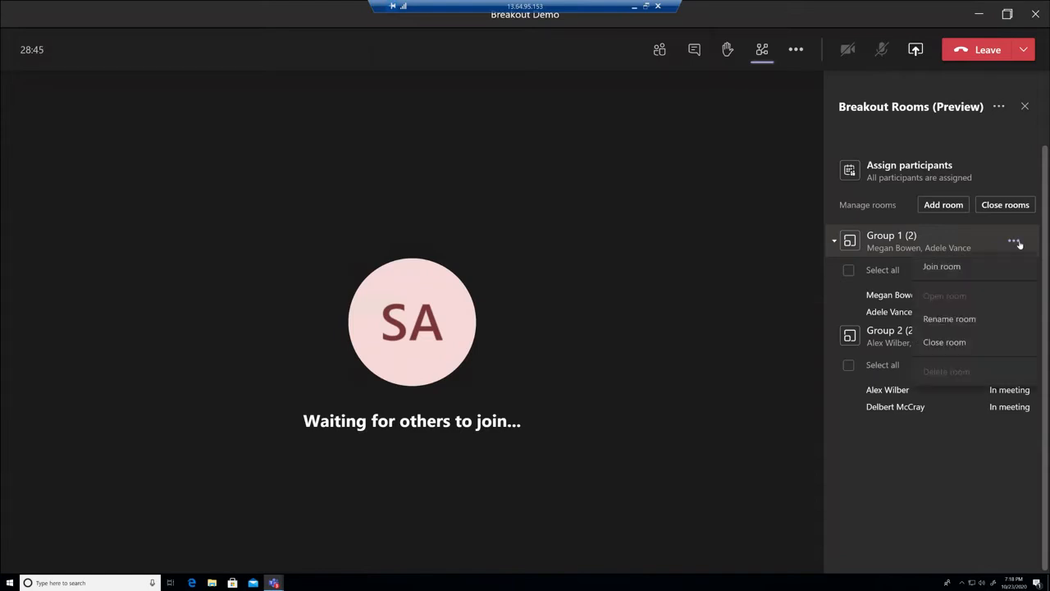
left_click(951, 268)
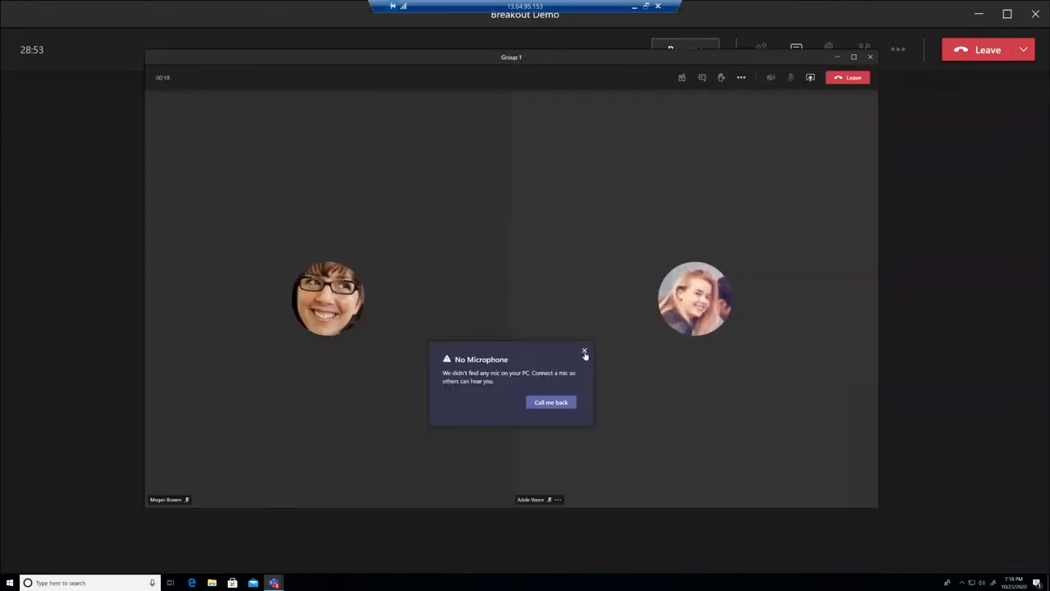
left_click(584, 351)
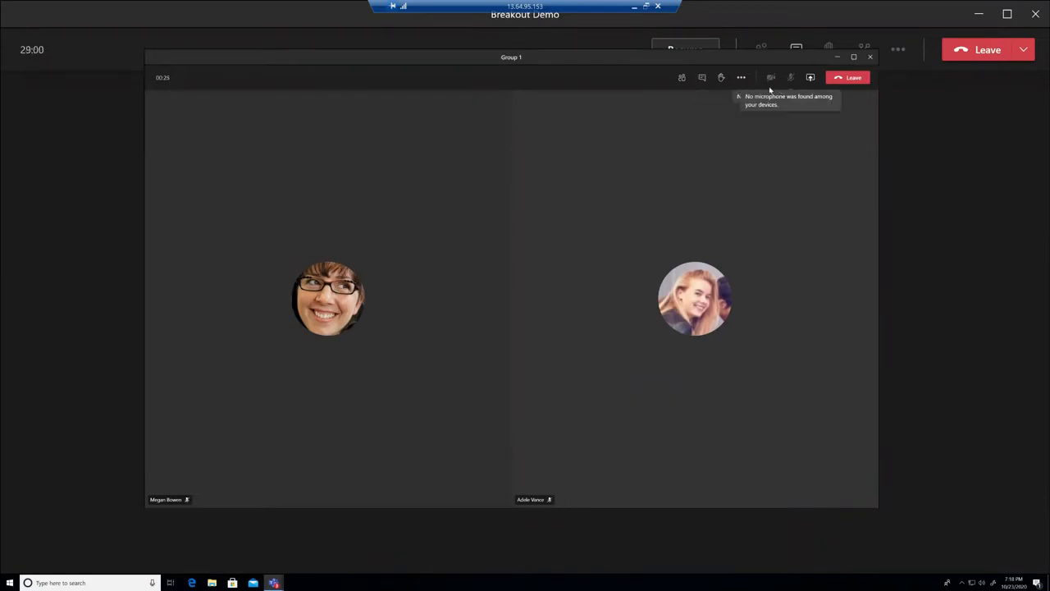
Show the Group 1 room's meeting chat and check its additional meeting options, such as meeting notes, live captions and recording.
left_click(703, 79)
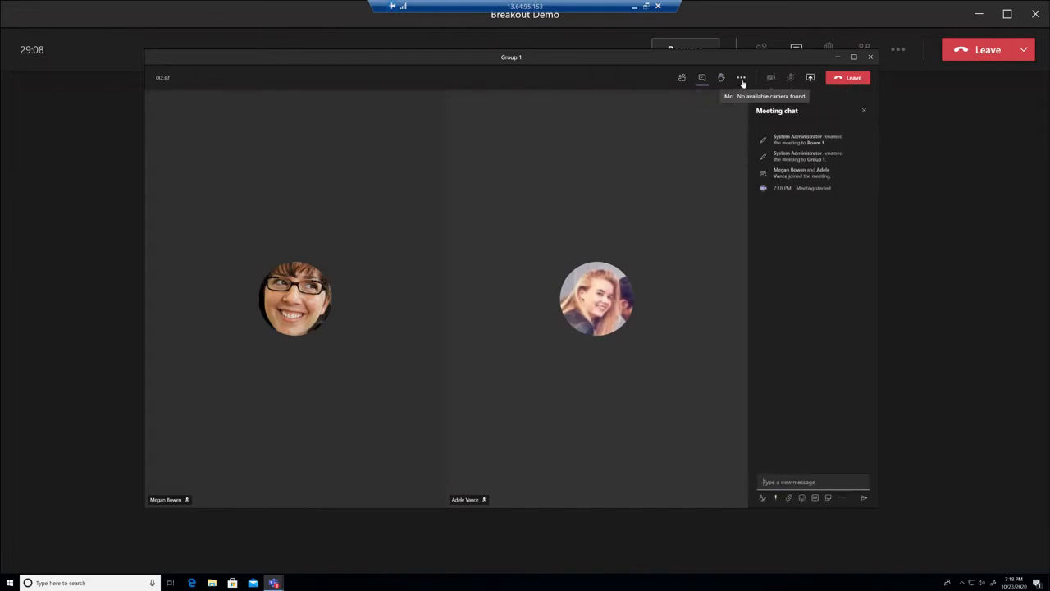
left_click(741, 79)
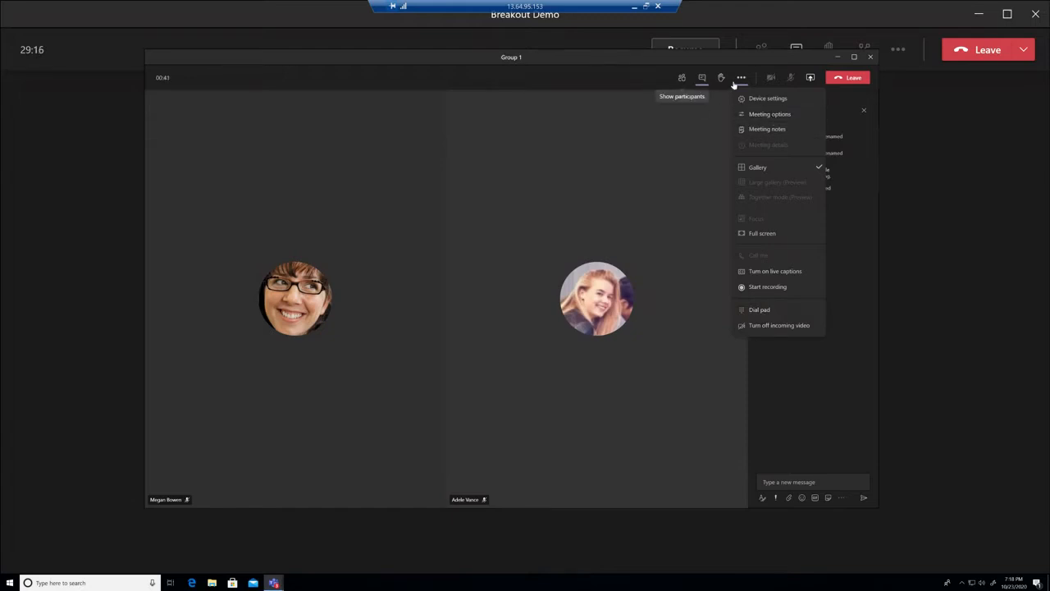
left_click(619, 86)
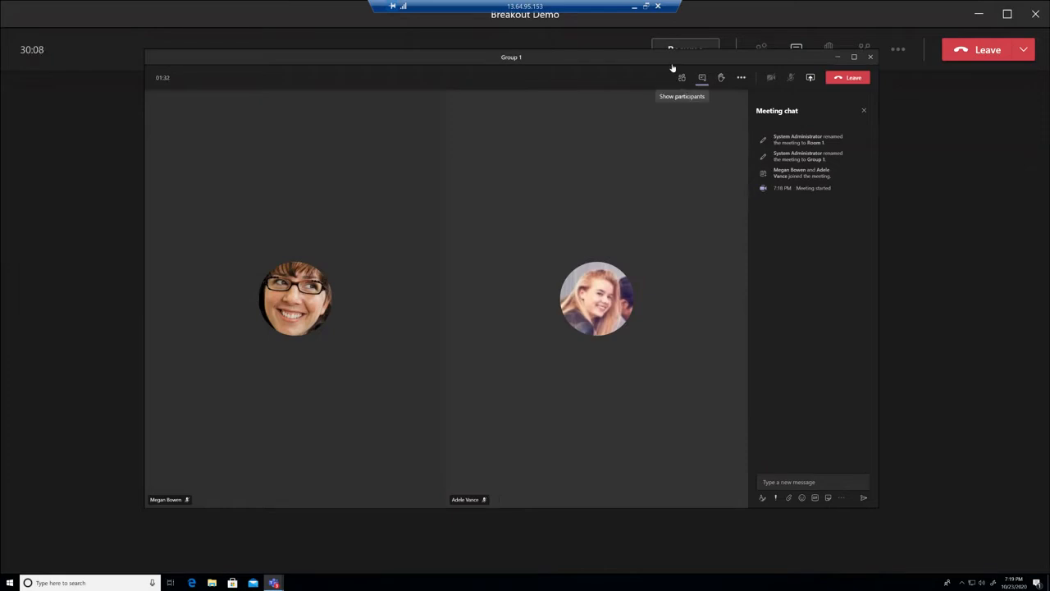
Move the Group 1 window lower, leave that breakout room and resume the main meeting.
left_click_drag(667, 60, 671, 92)
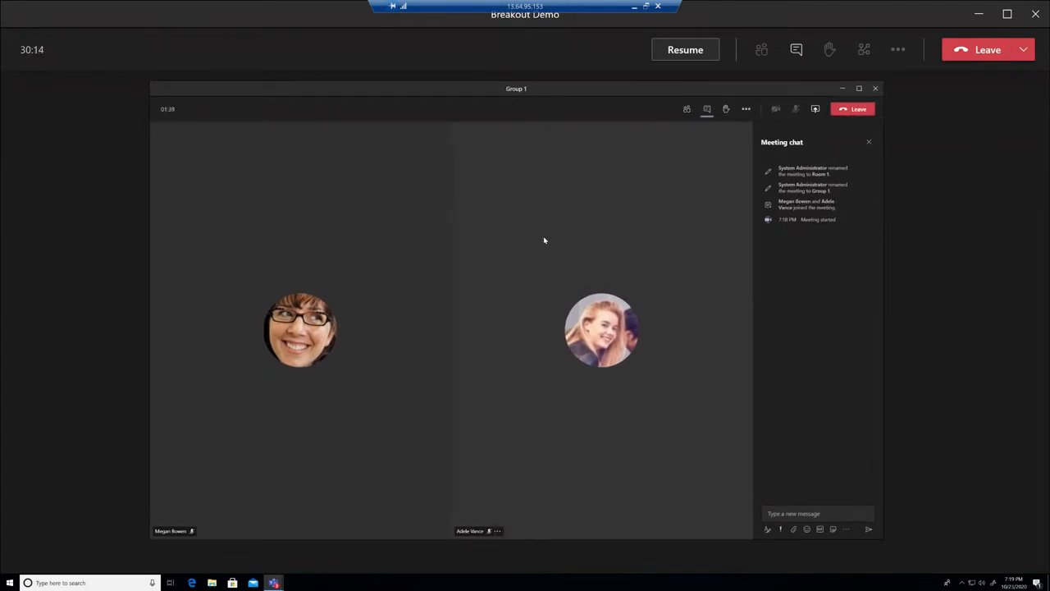
left_click(853, 109)
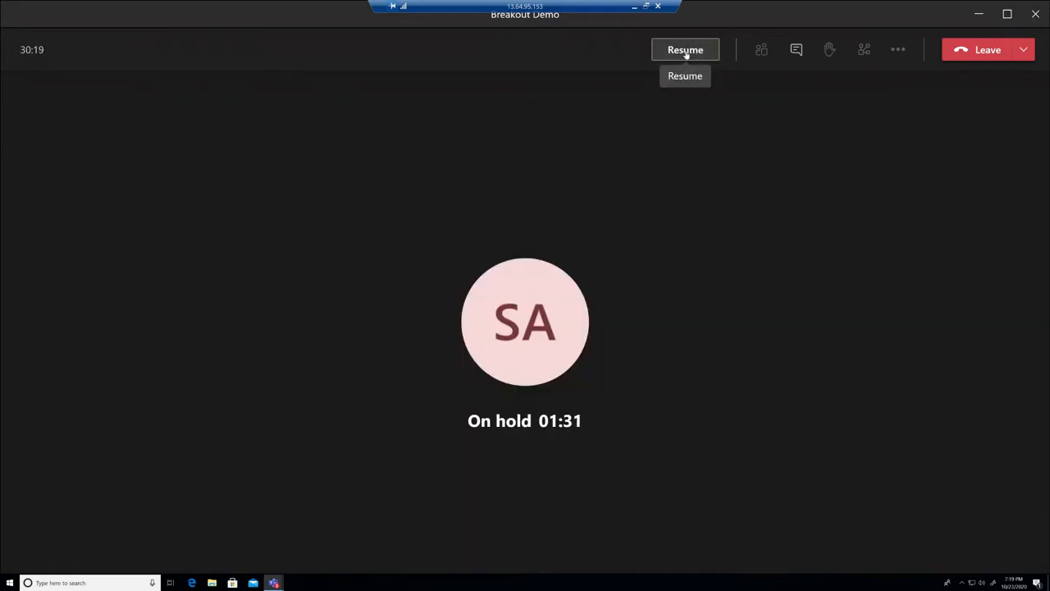
left_click(686, 51)
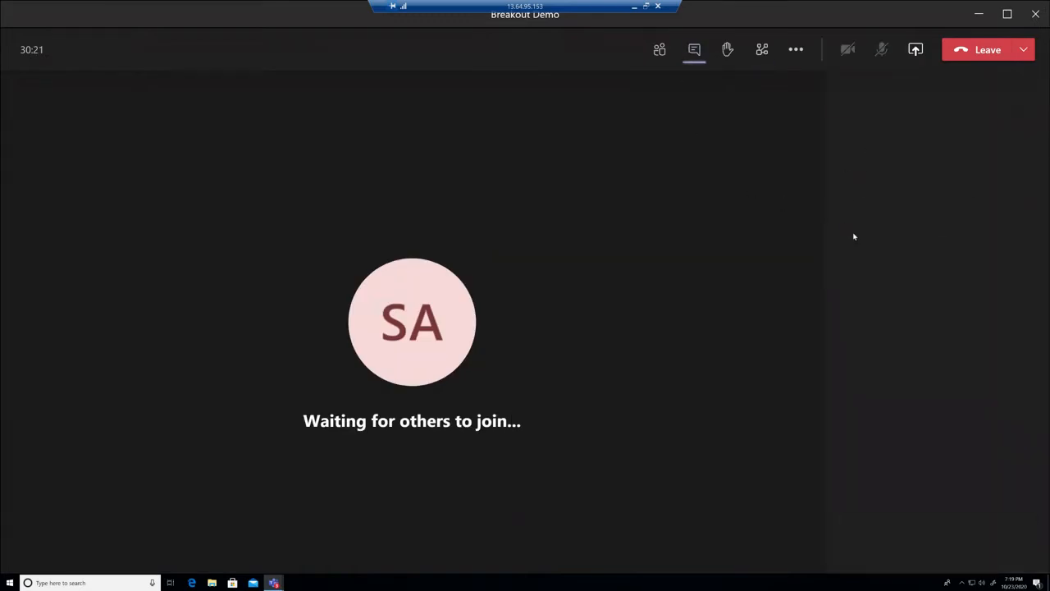
Reopen the breakout room list, join Group 2 as organizer and dismiss the missing microphone notice.
left_click(758, 55)
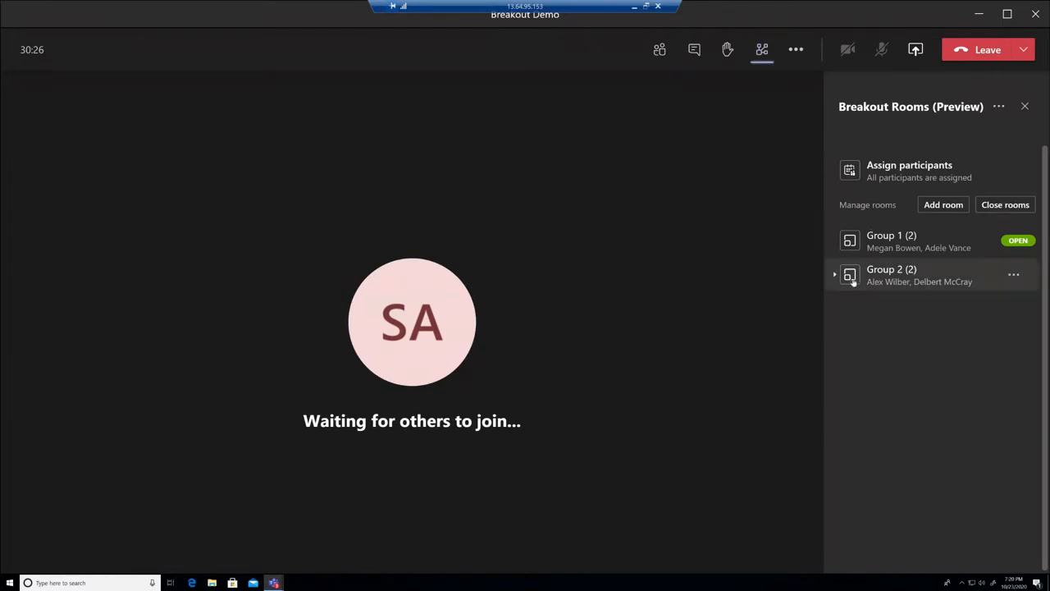
left_click(1014, 275)
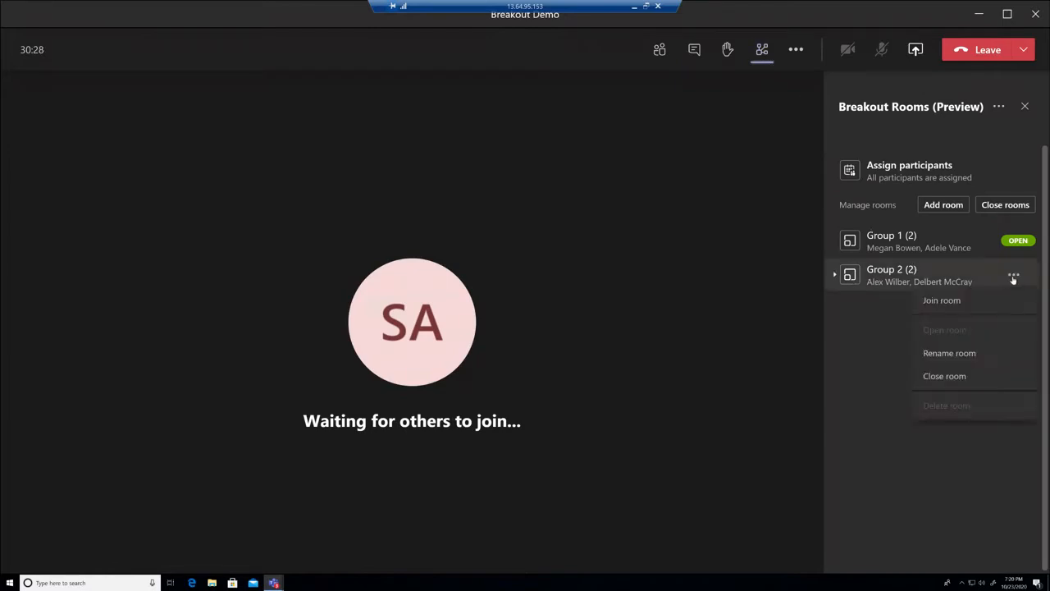
left_click(954, 305)
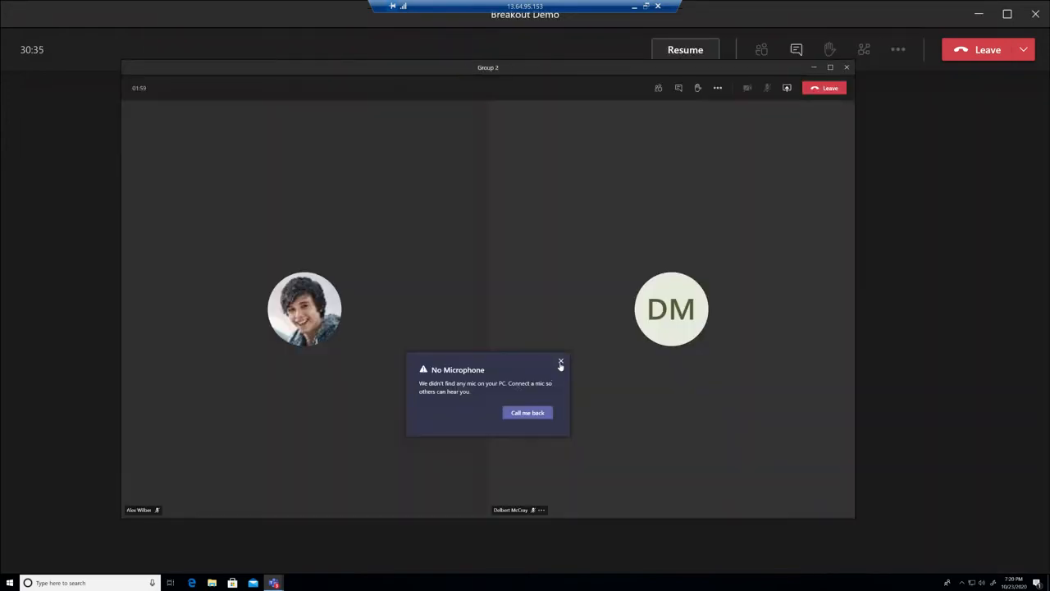
left_click(561, 361)
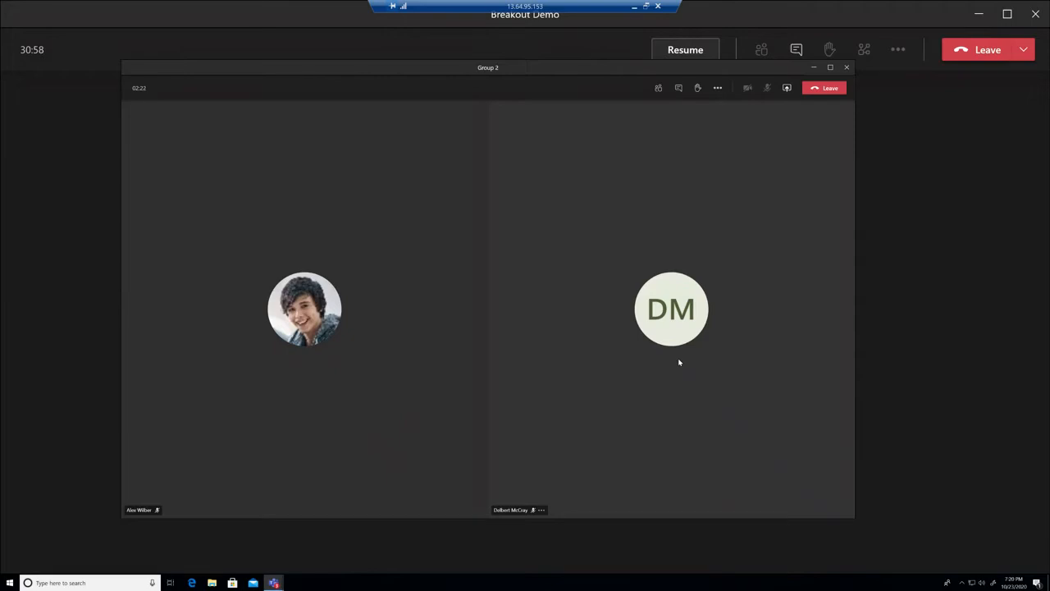
Return from Group 2 to the main meeting and close all breakout rooms.
left_click(831, 88)
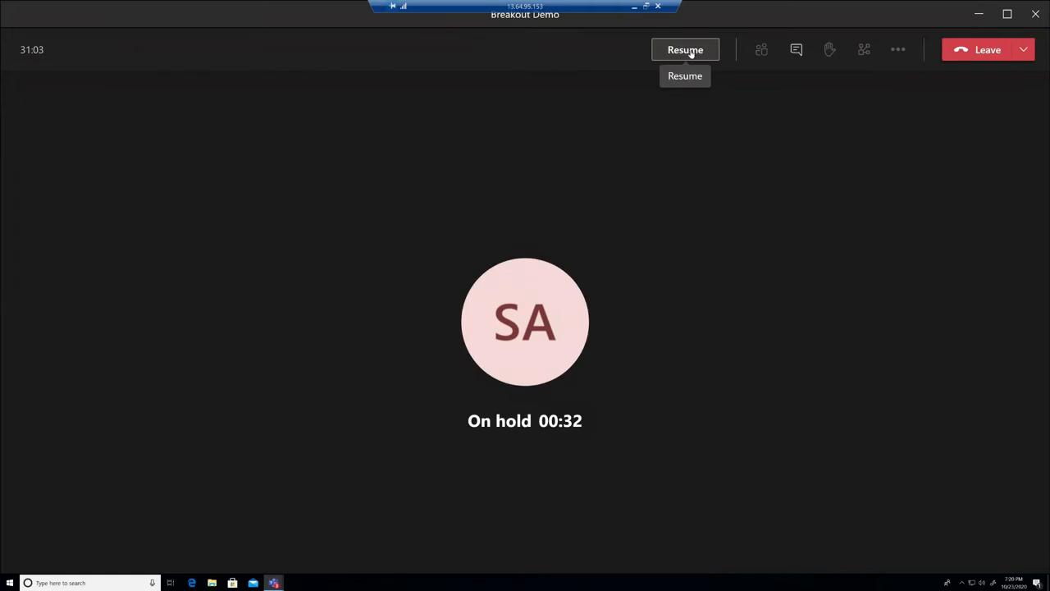
left_click(691, 52)
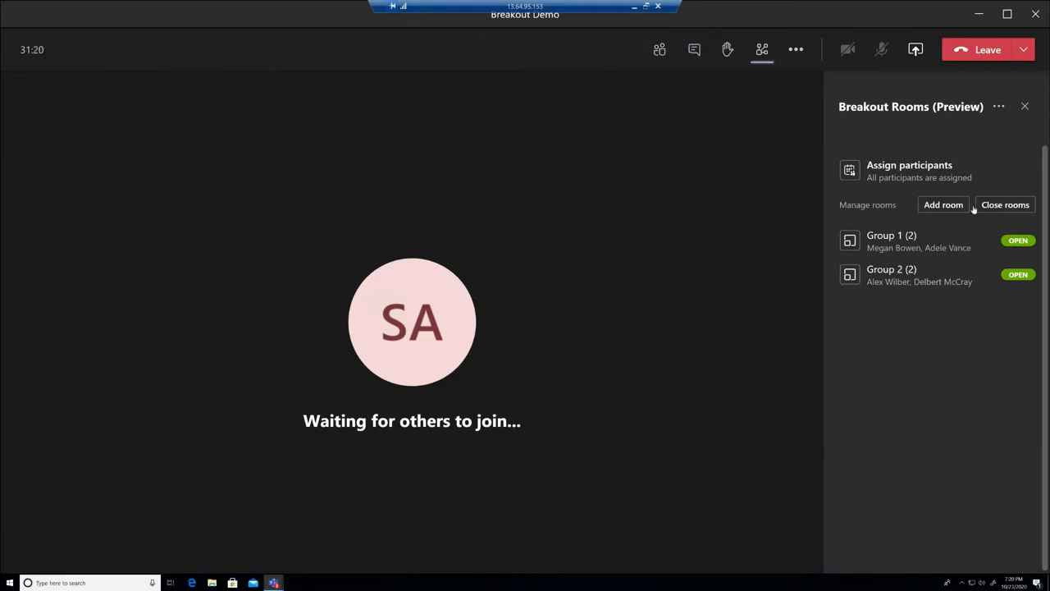
left_click(1007, 212)
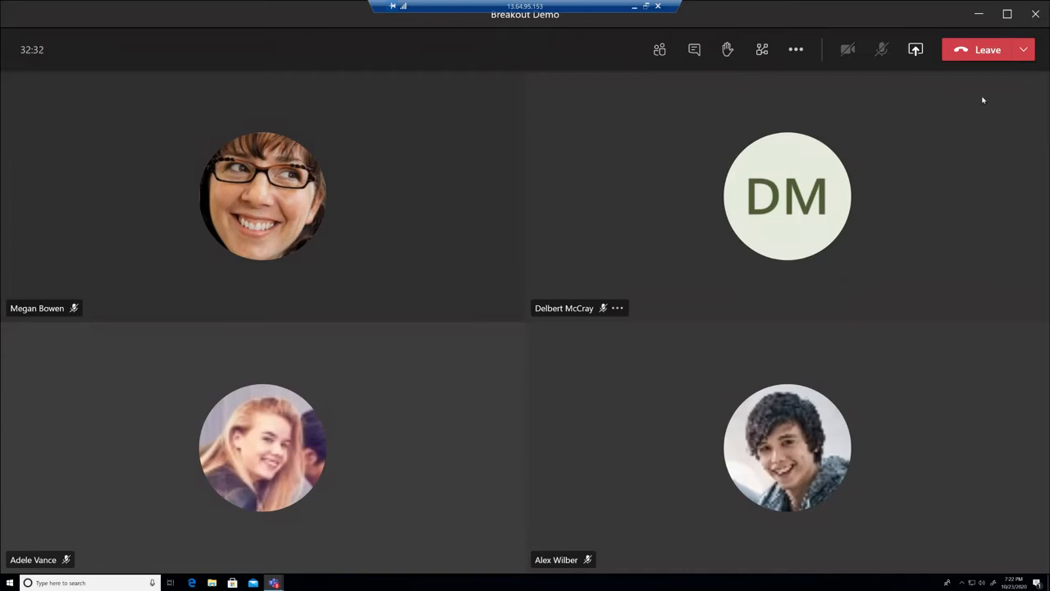
Leave the full-screen remote session and bring up a participant's Teams meeting in the browser with the page enlarged.
left_click(646, 6)
left_click_drag(632, 113, 1049, 162)
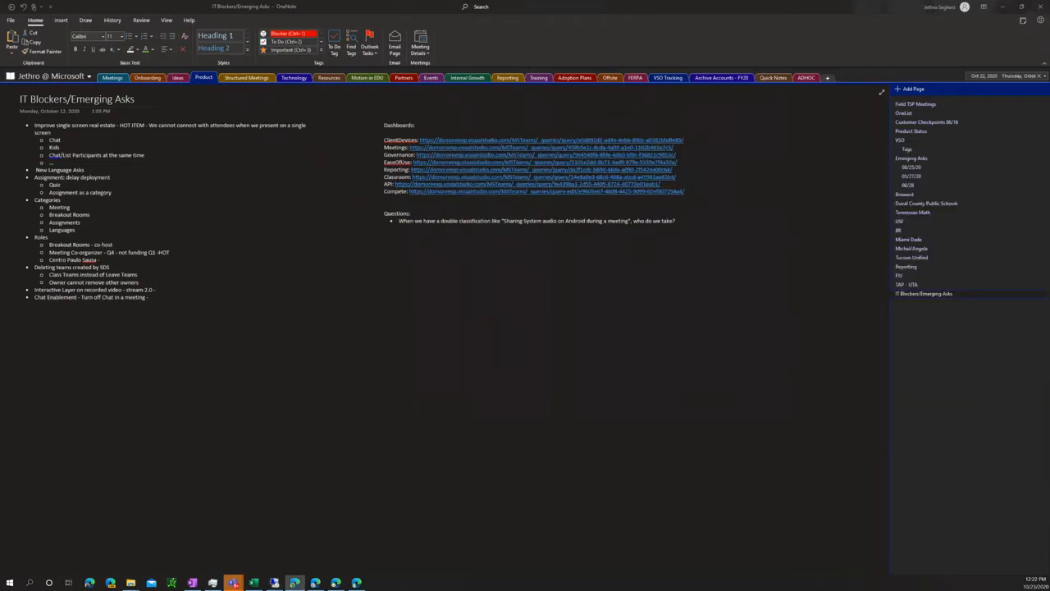
left_click_drag(0, 279, 1049, 168)
left_click_drag(1049, 267, 548, 256)
left_click(582, 257)
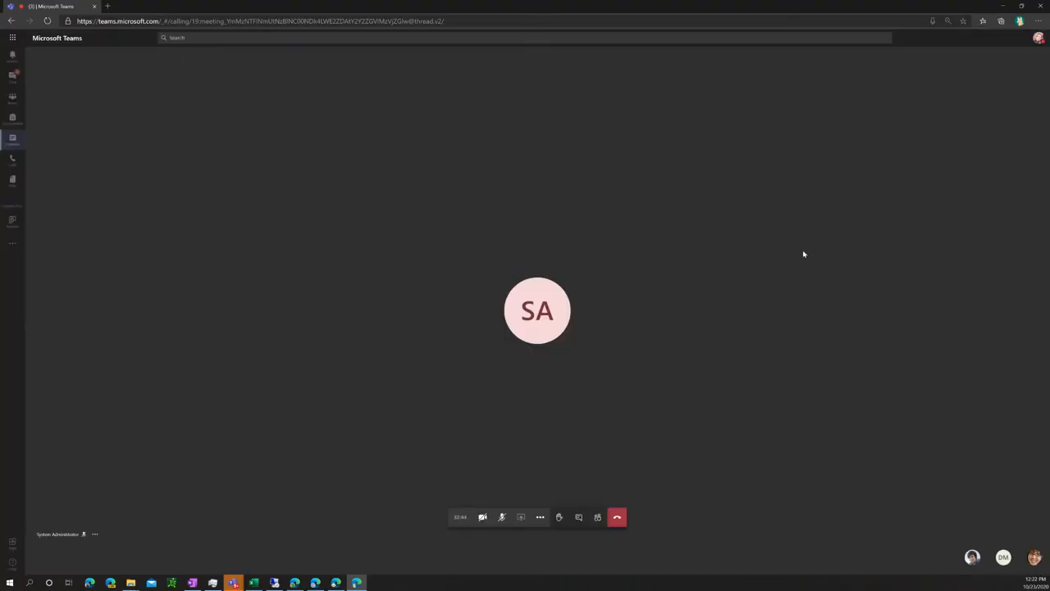
key("ctrl+plus")
key("ctrl+plus")
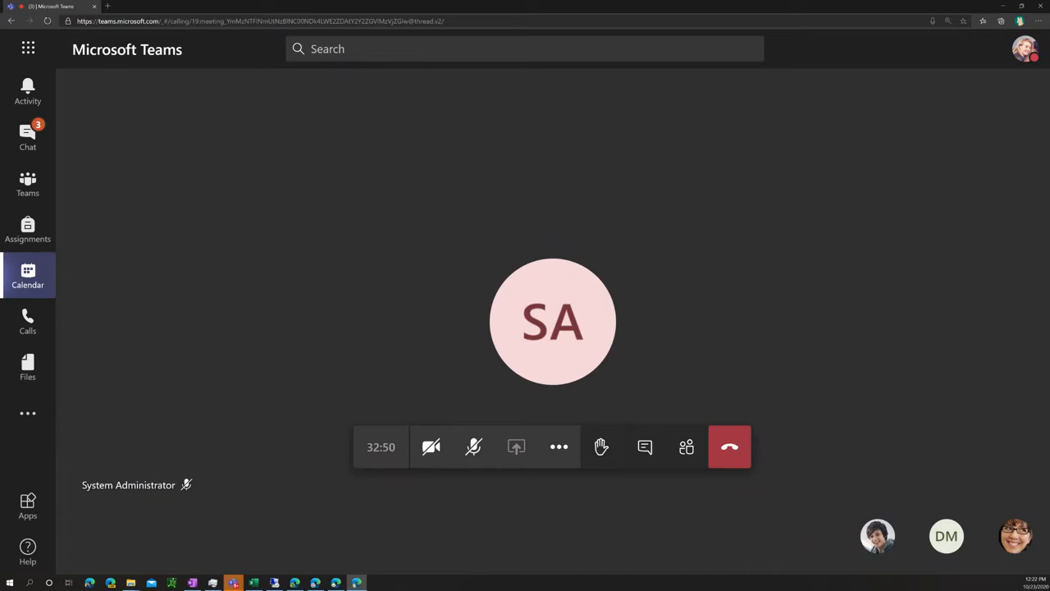
Restart the breakout rooms from the organizer's session and dismiss the automatic-move notice in the participant's meeting.
key("alt+Tab")
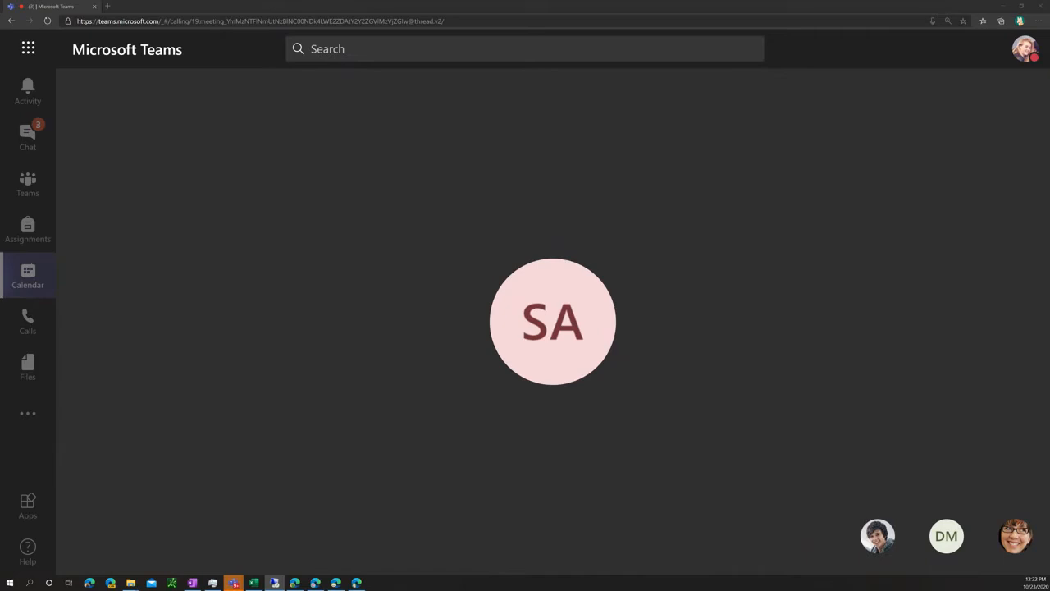
mouse_move(757, 385)
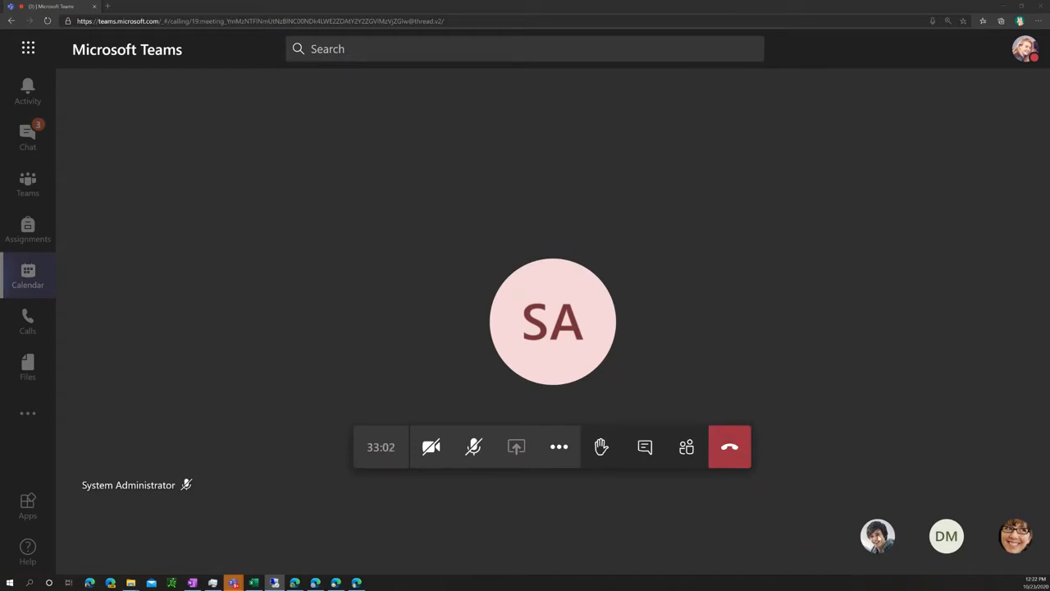
mouse_move(887, 543)
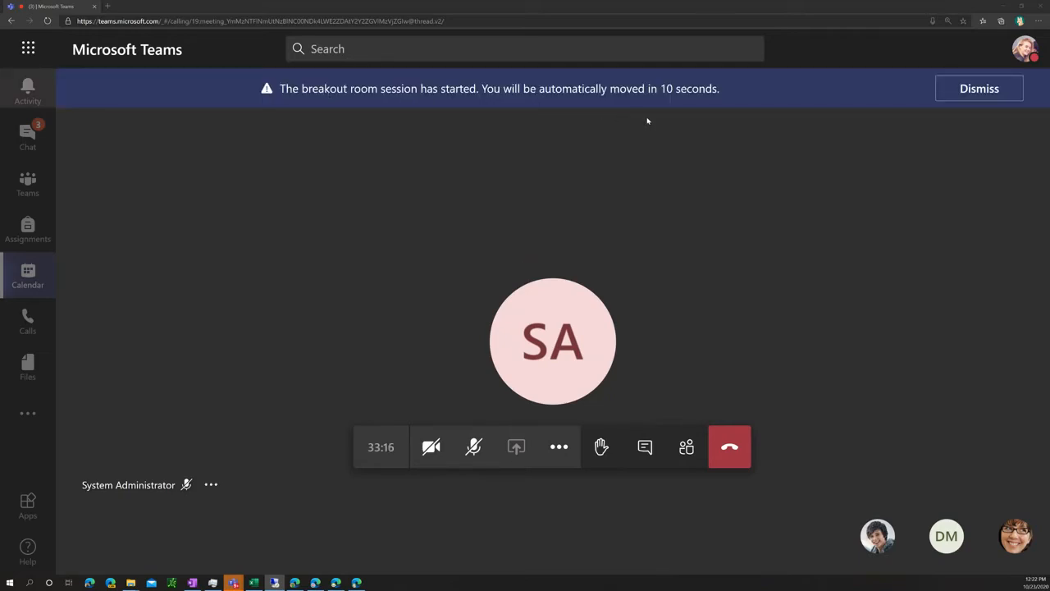
left_click(961, 93)
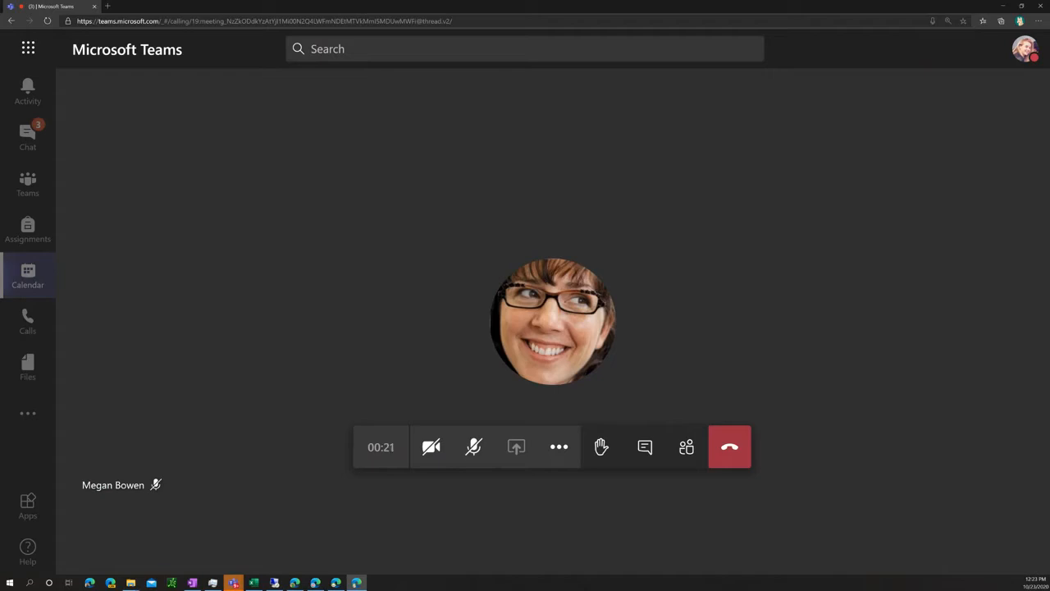
mouse_move(797, 241)
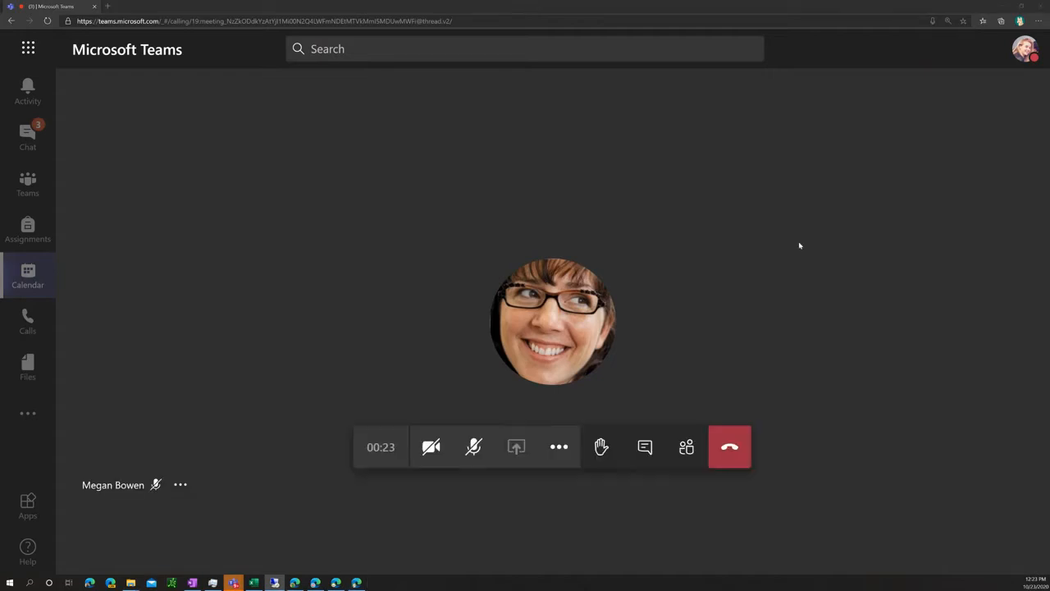
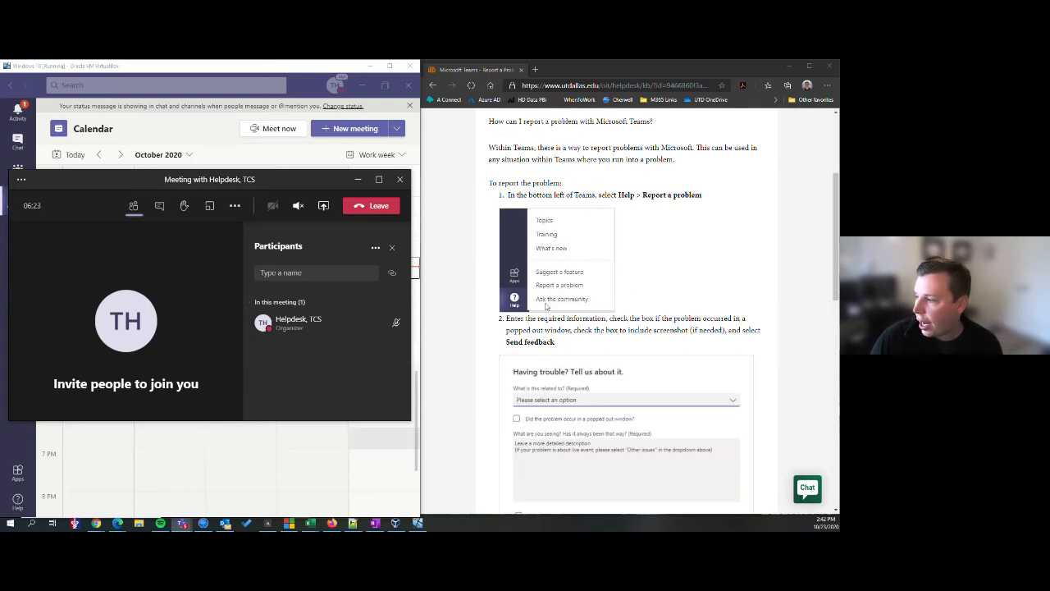
Read the article on reporting a Teams problem, open the feedback form from the meeting window and cancel it.
scroll(543, 290, "down", 3)
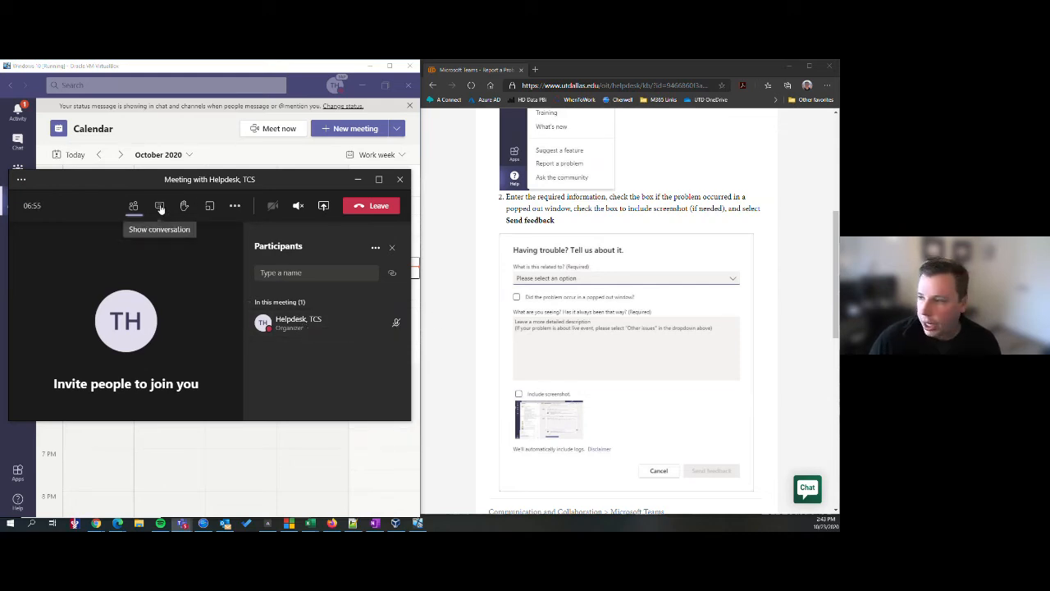
left_click(21, 180)
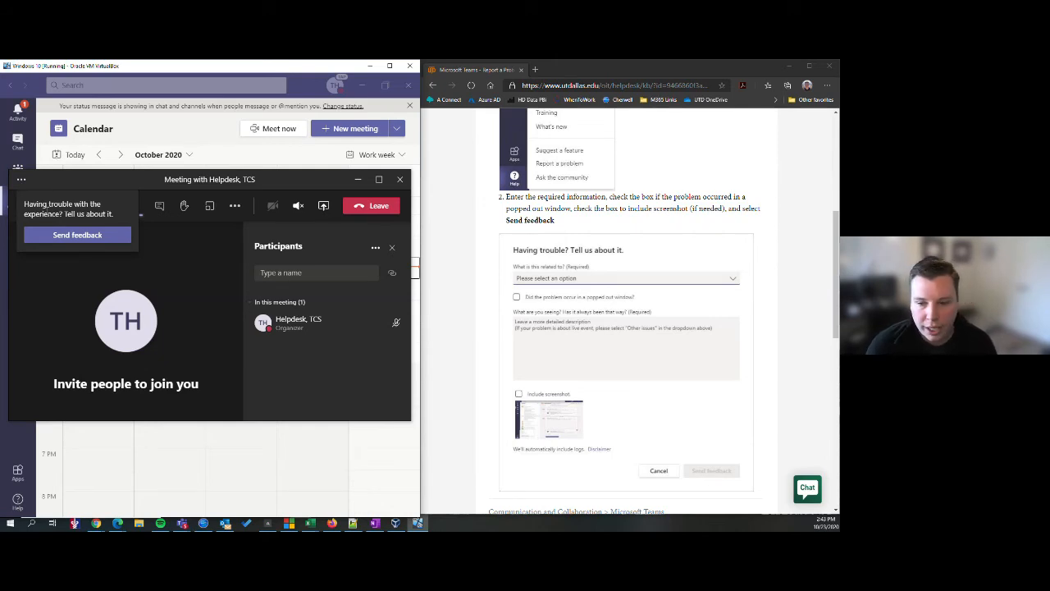
left_click(66, 235)
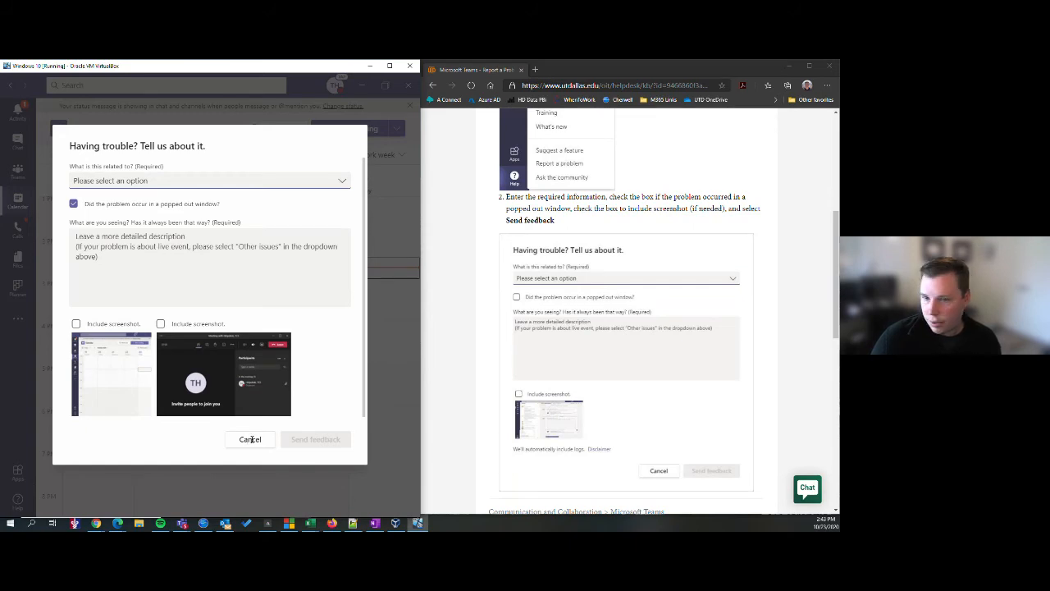
scroll(240, 446, "up", 3)
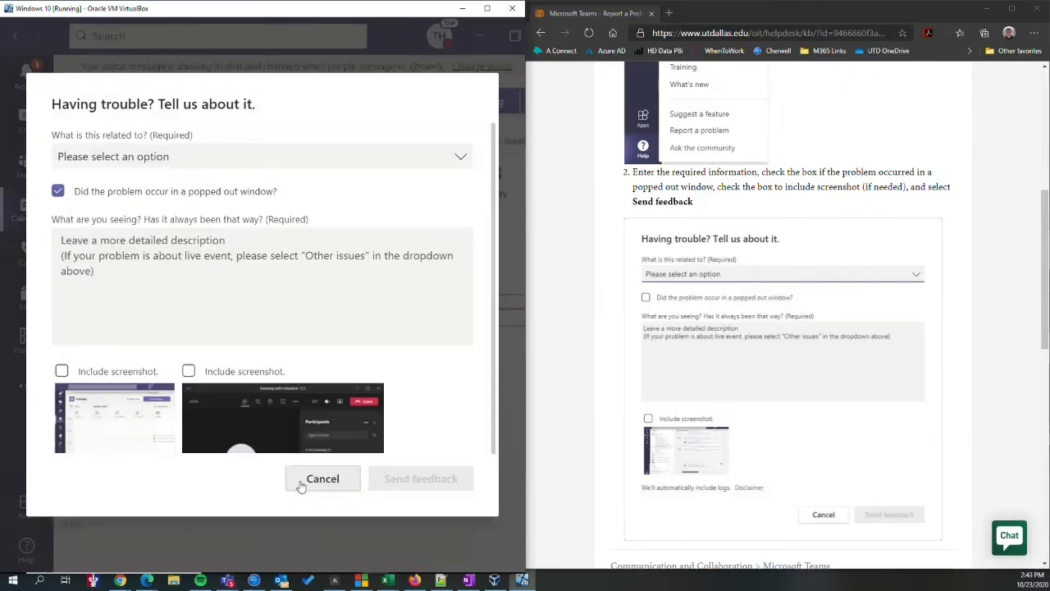
left_click(241, 445)
key("alt+Tab")
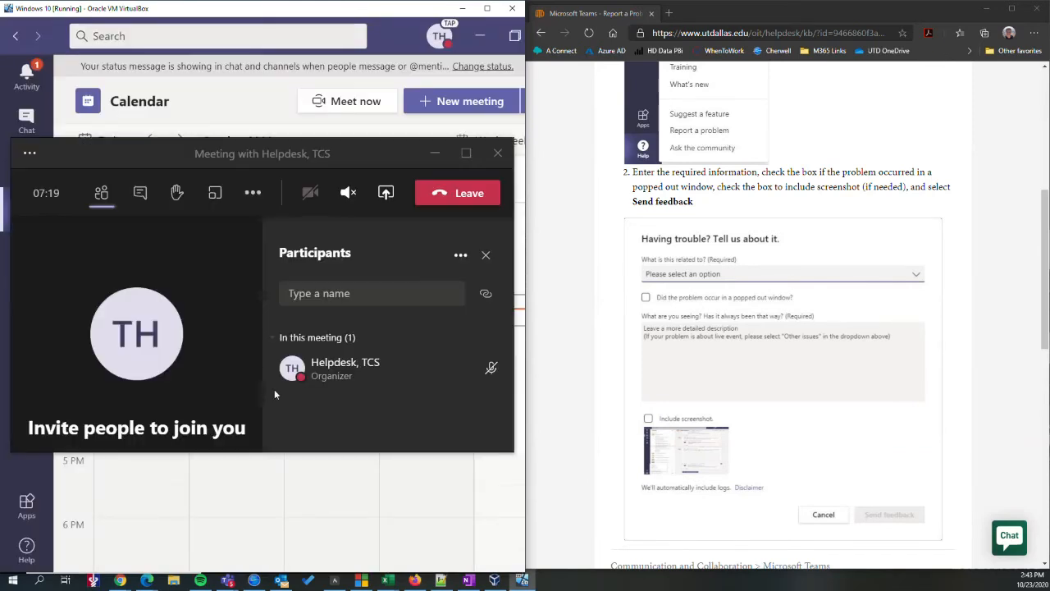
Open the meeting's feedback form again, check the list of problem categories and cancel without sending.
left_click(29, 156)
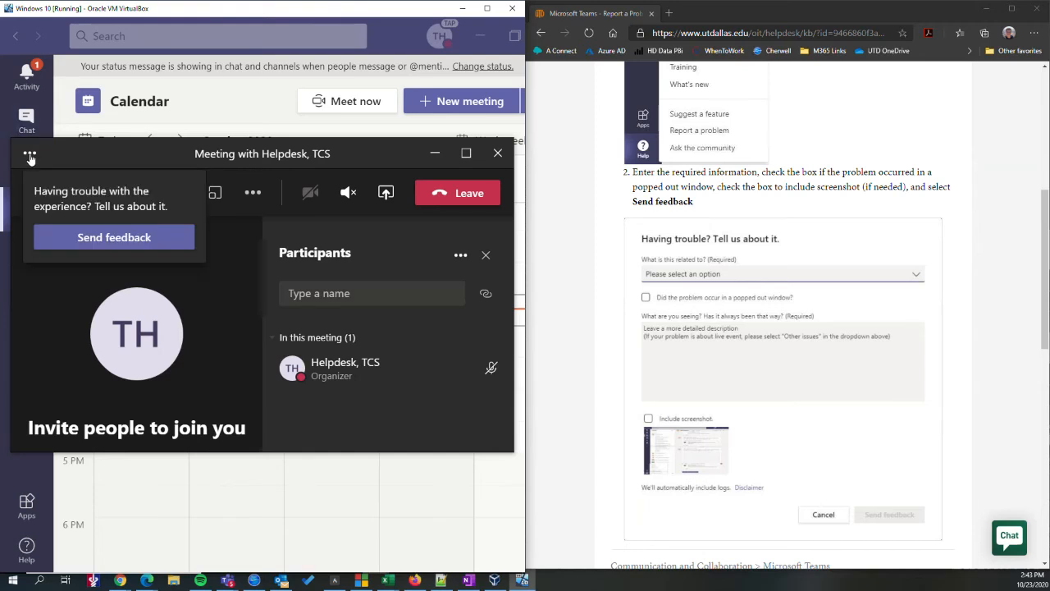
left_click(91, 238)
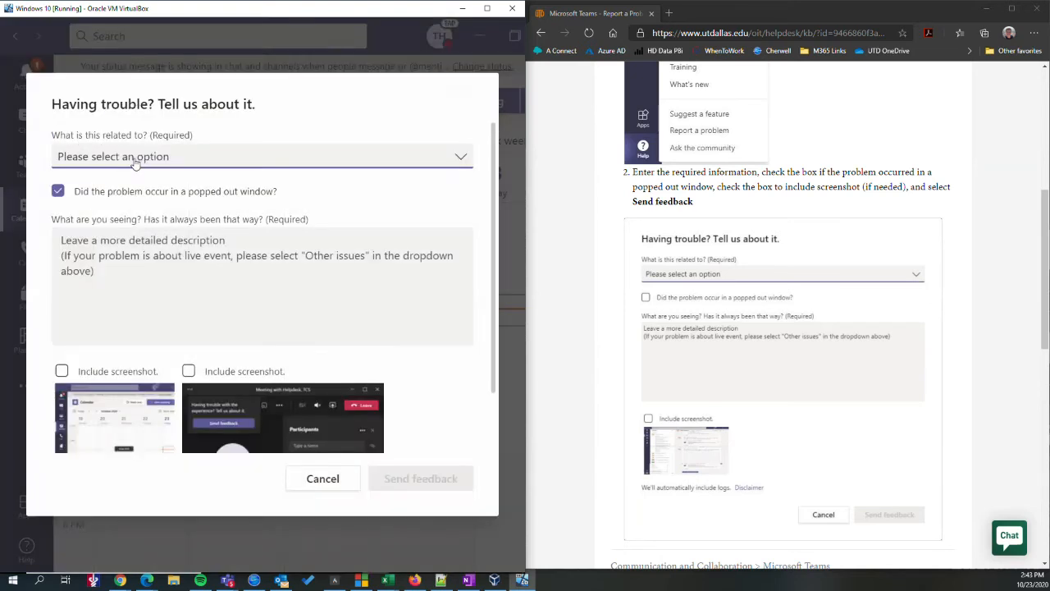
left_click(184, 163)
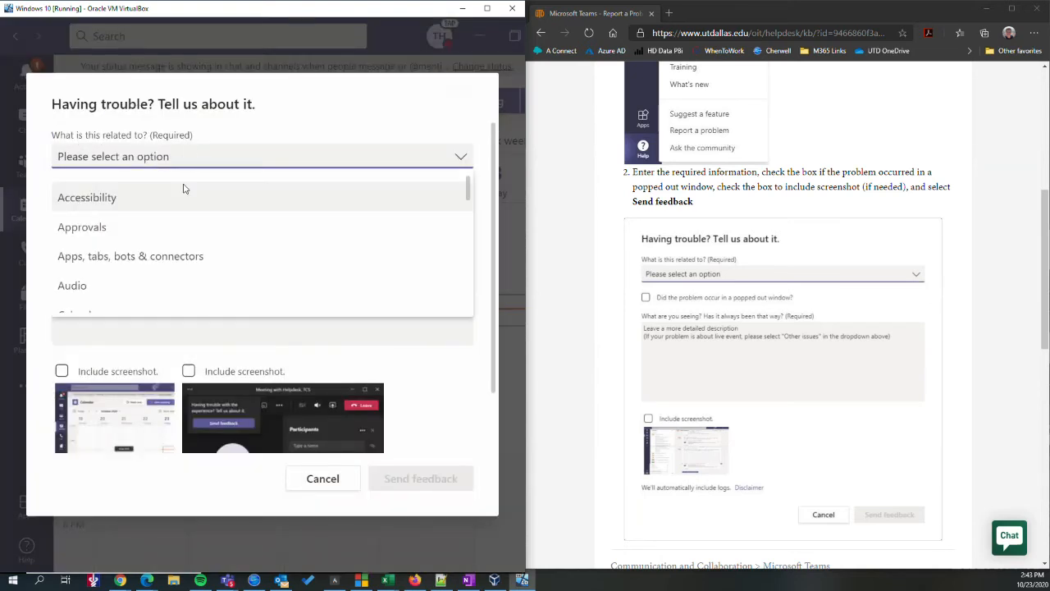
left_click(147, 131)
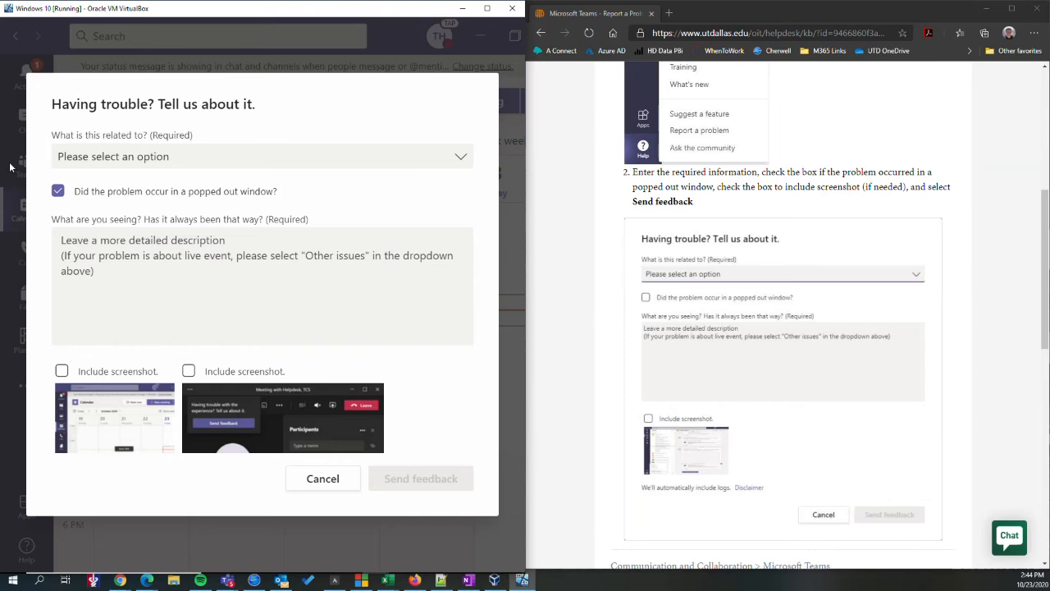
left_click(324, 483)
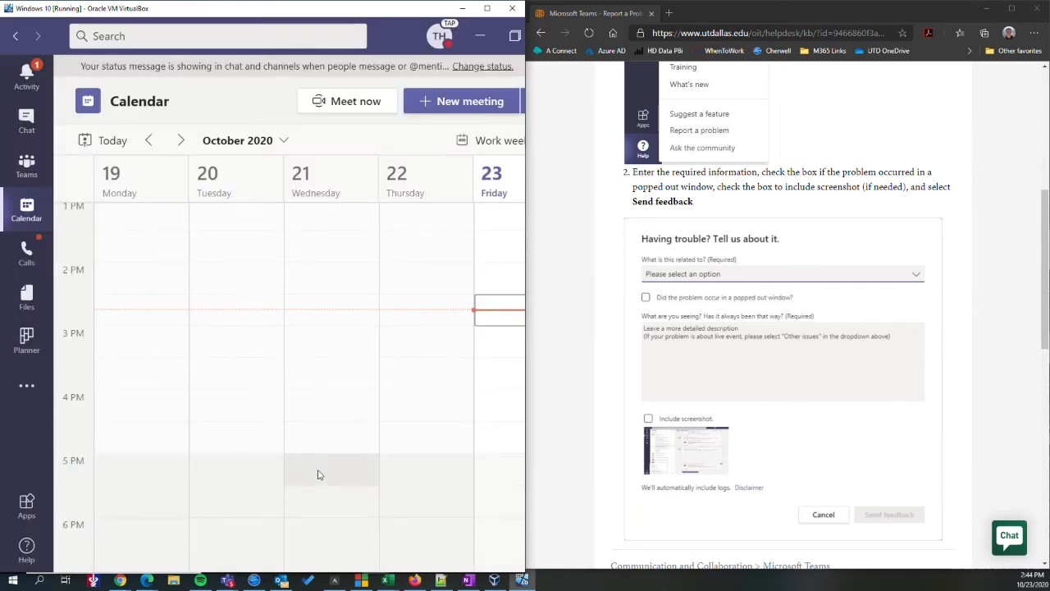
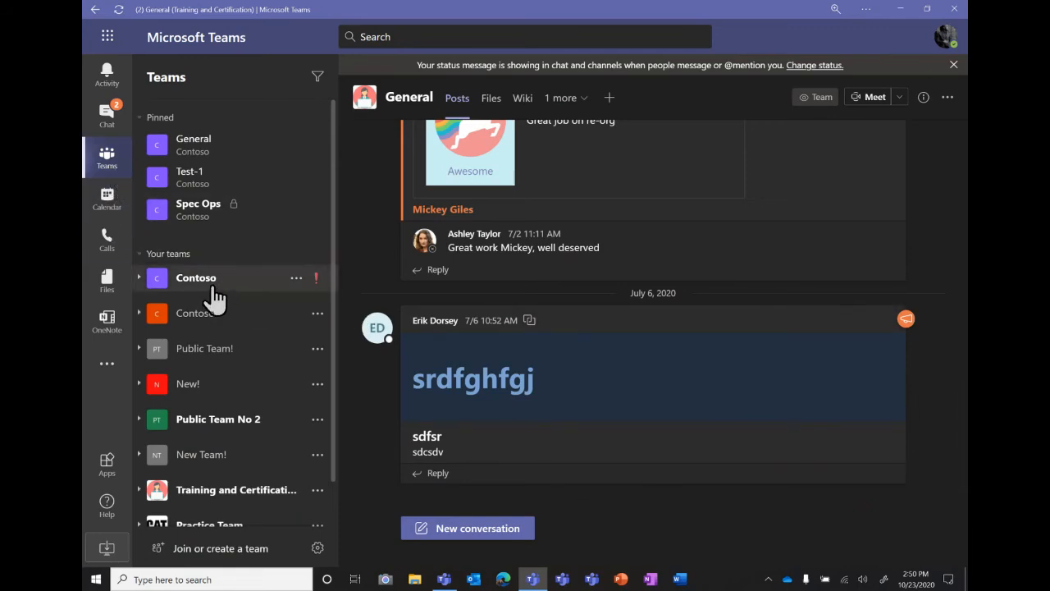
Expand the first Contoso team and look through its standard and private channels.
left_click(143, 282)
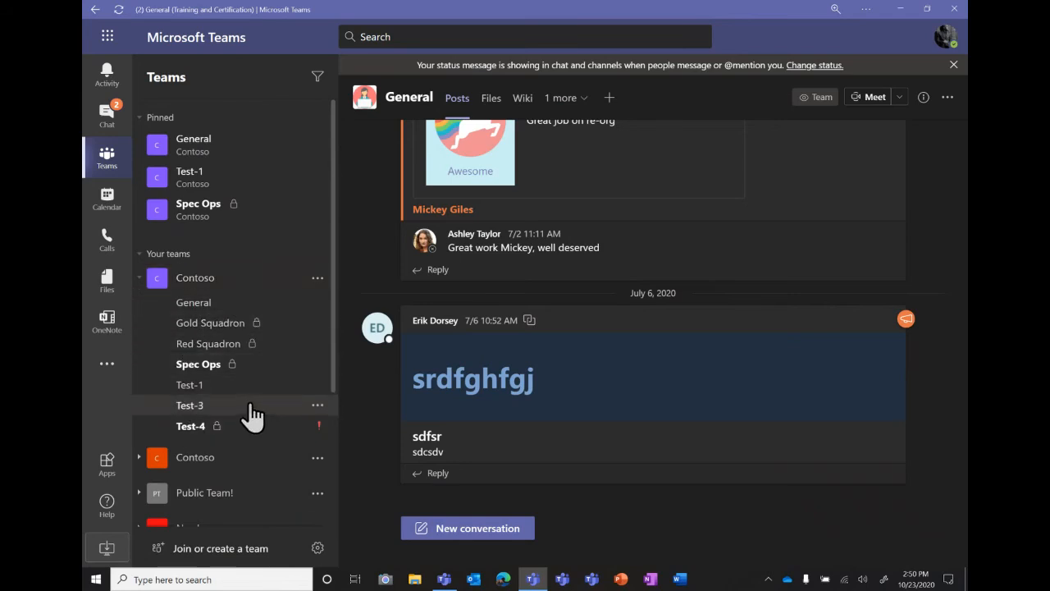
scroll(246, 328, "down", 1)
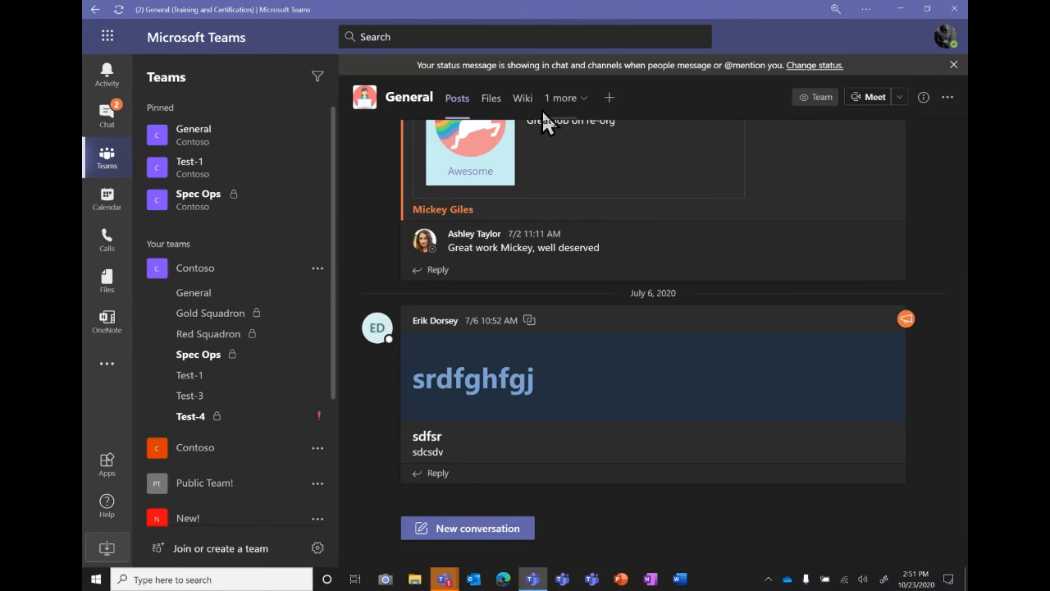
View the General channel's wiki and the apps that can be added as tabs, then return to its posts.
left_click(523, 100)
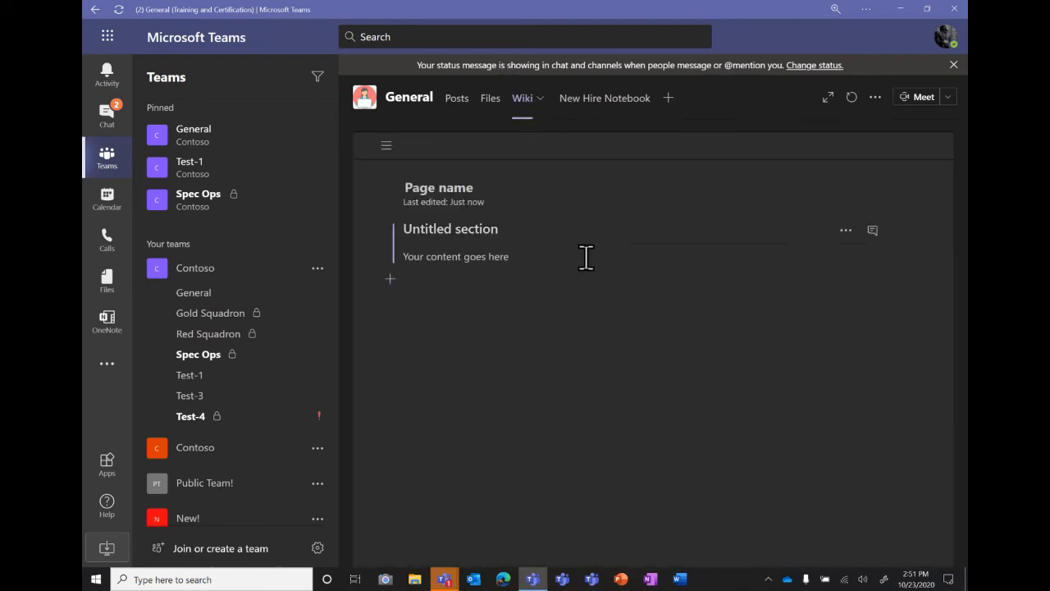
left_click(668, 99)
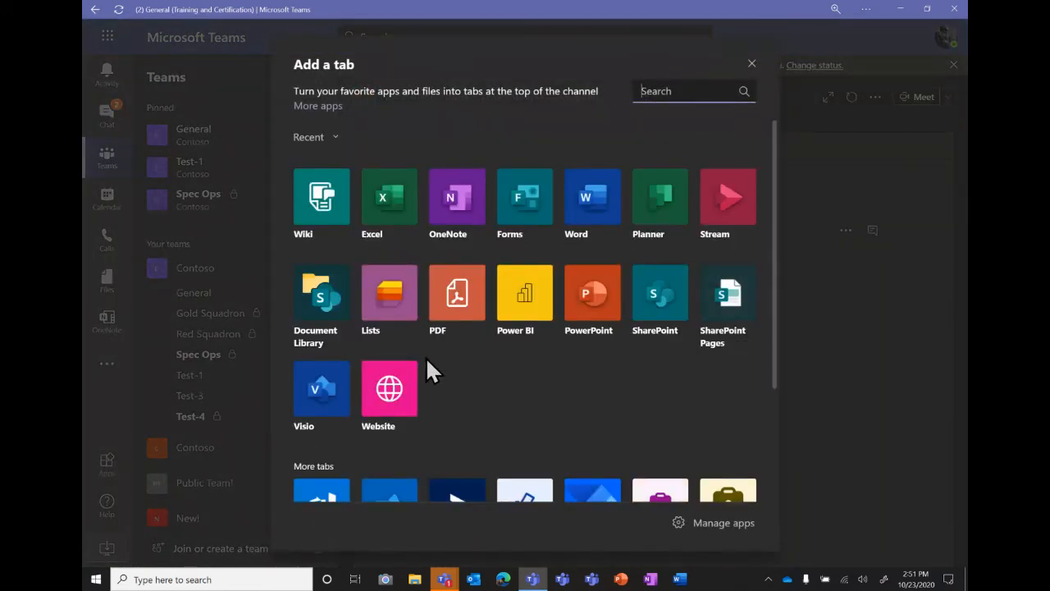
left_click(751, 64)
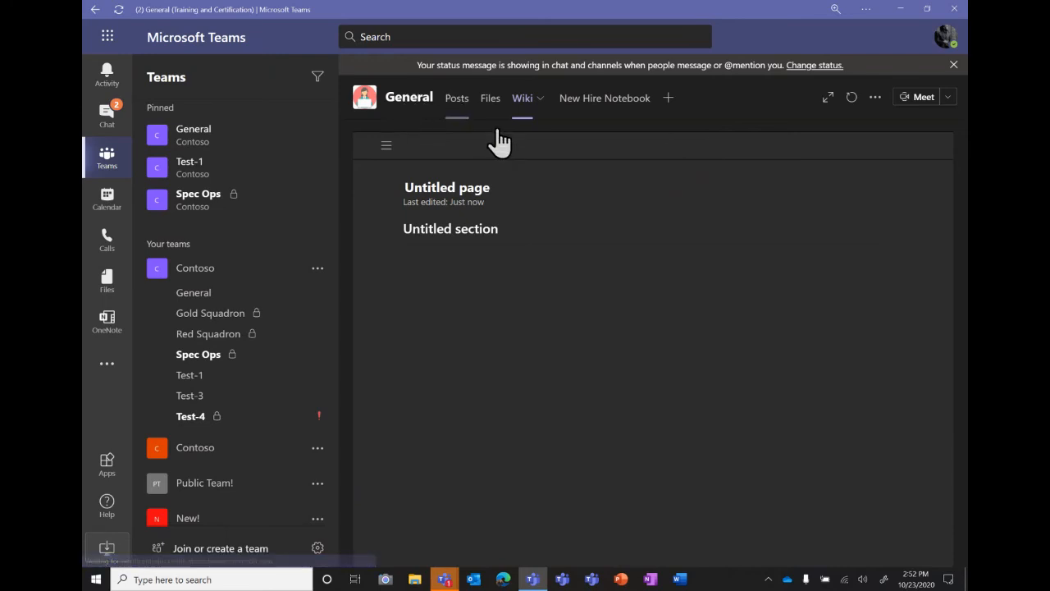
left_click(457, 102)
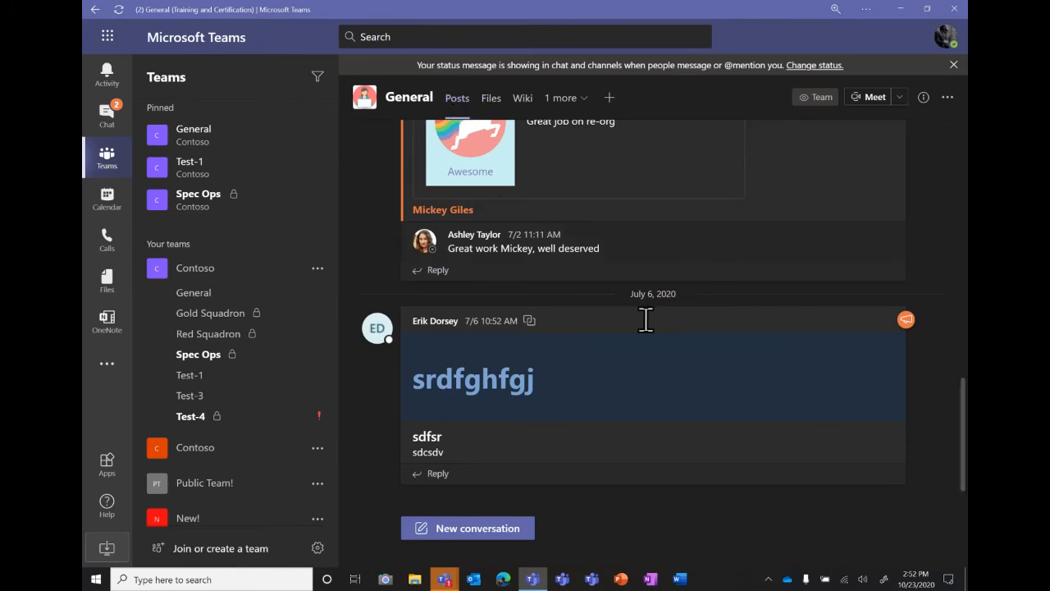
Check the channel's meeting options, open the new conversation box and look back through the older posts.
left_click(899, 98)
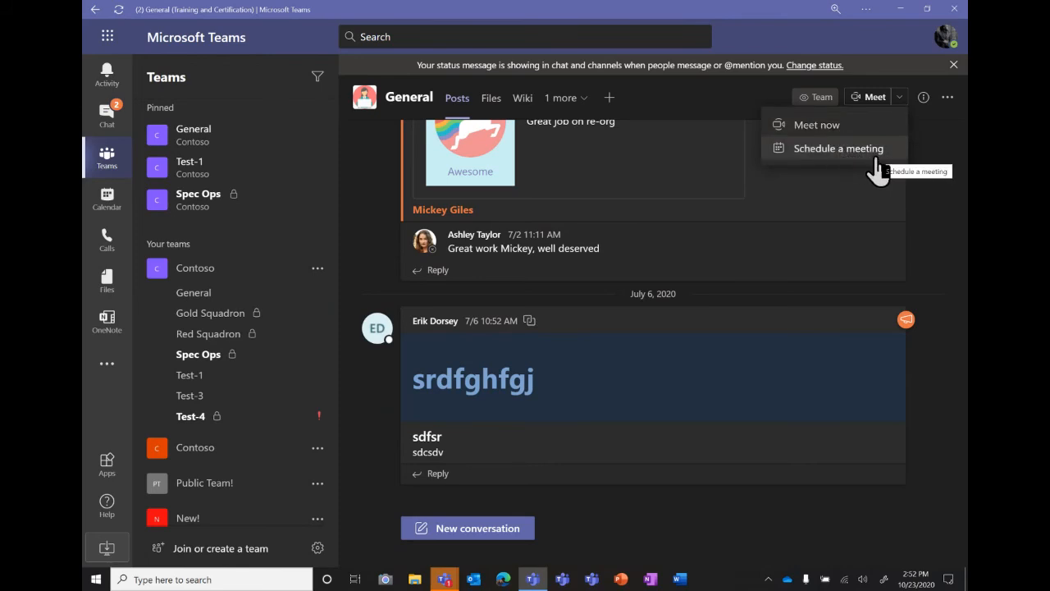
left_click(496, 528)
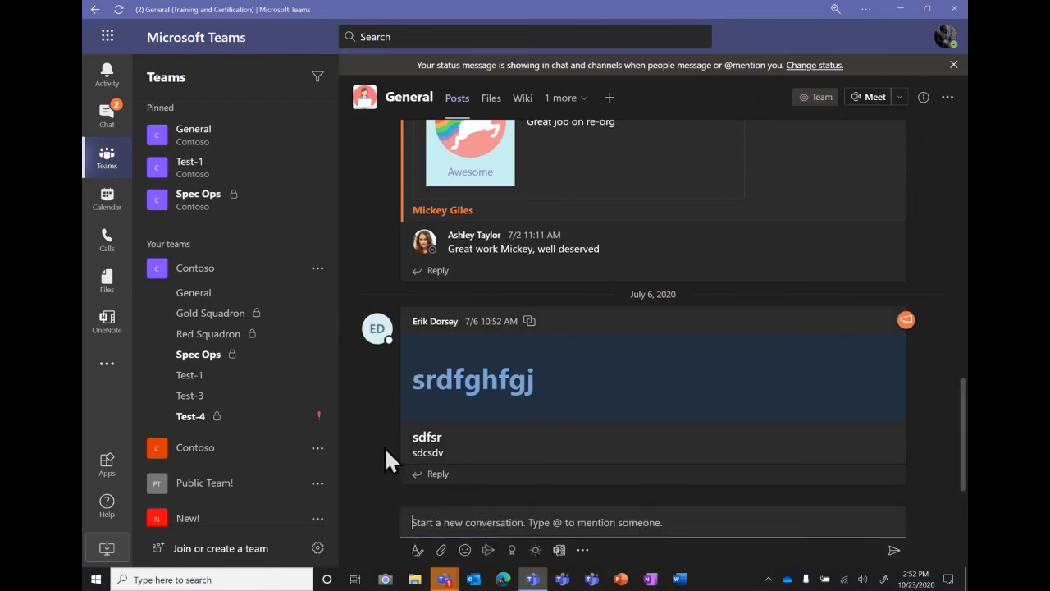
scroll(507, 401, "up", 3)
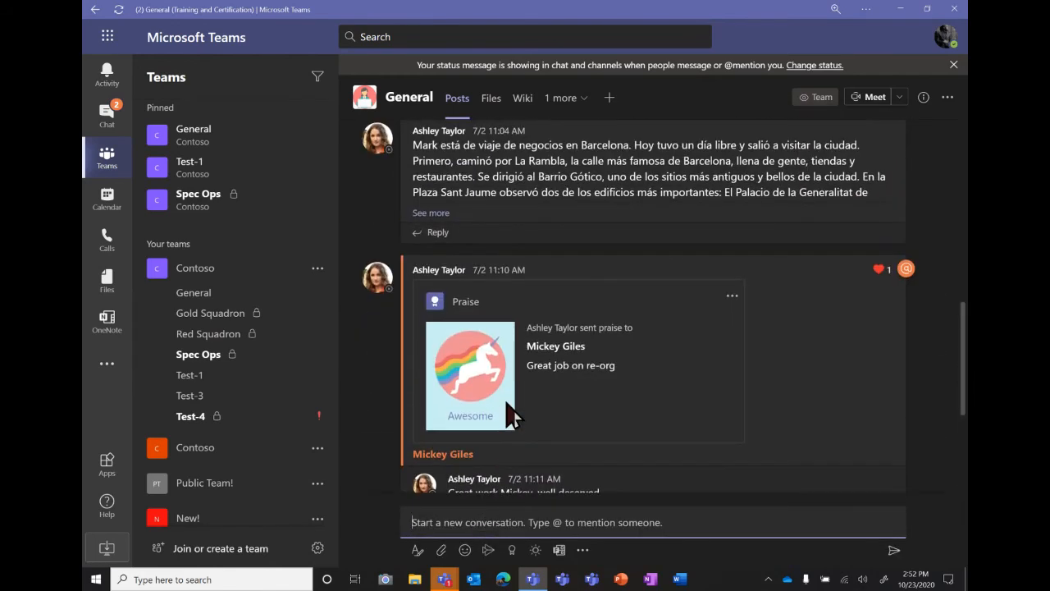
scroll(508, 414, "up", 2)
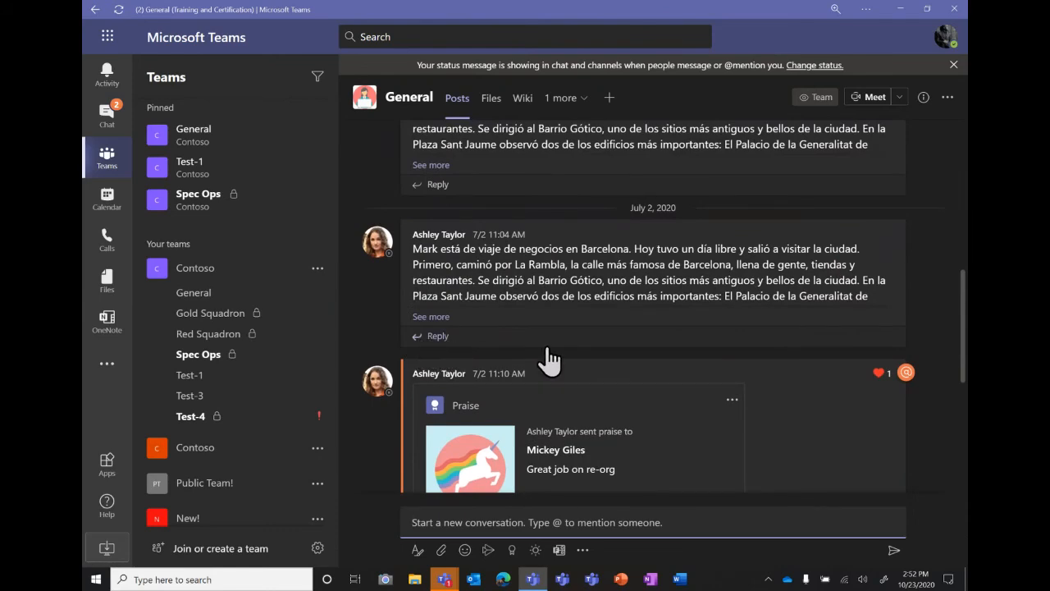
scroll(547, 357, "up", 5)
scroll(547, 347, "down", 1)
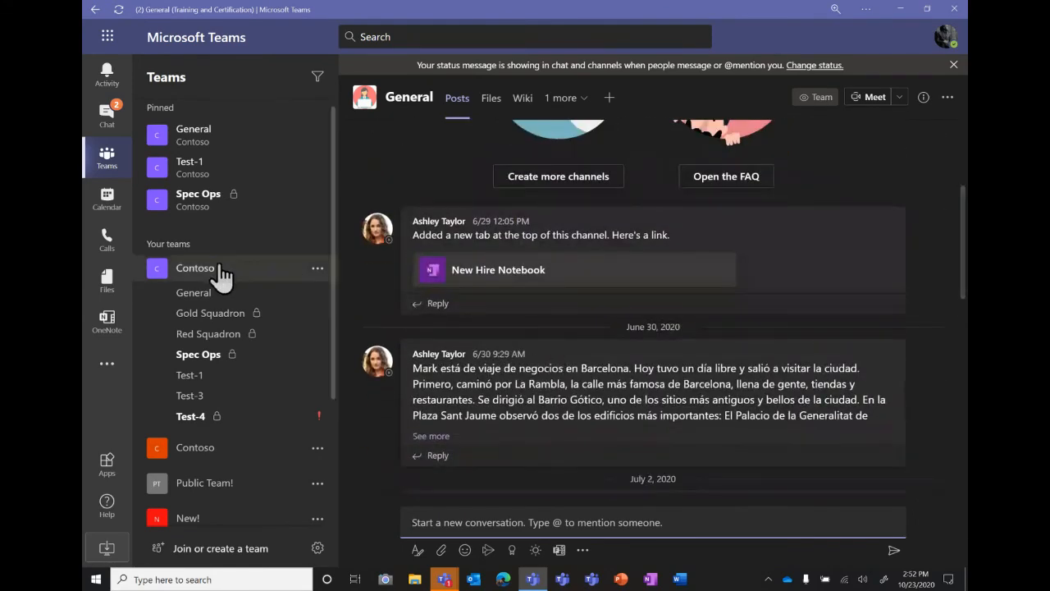
Open the Contoso team's General channel and expand and collapse the replies under the "Pizza in the breakroom!!!" announcement.
left_click(212, 302)
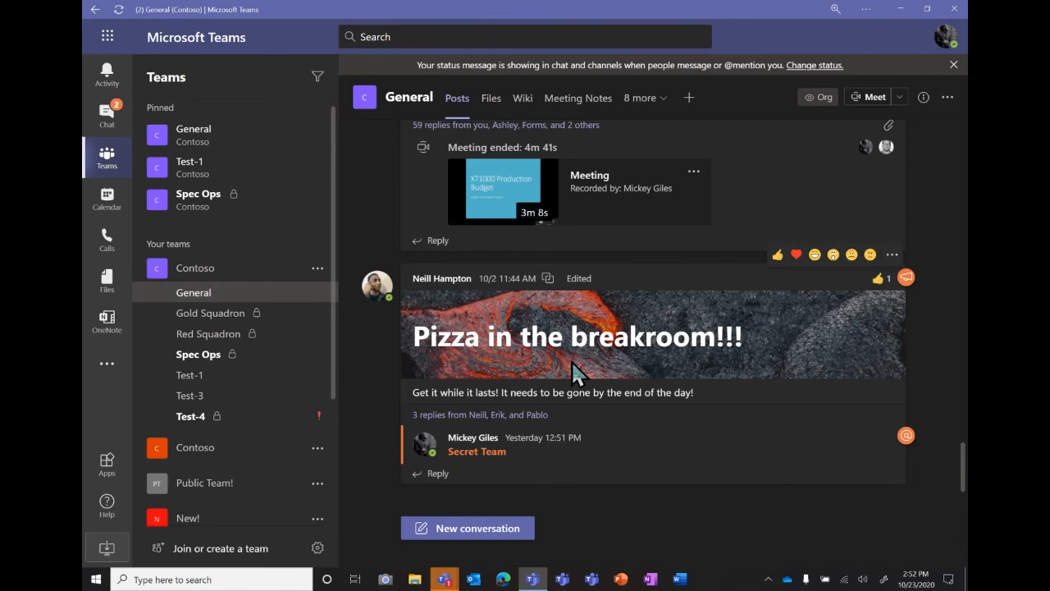
left_click(448, 416)
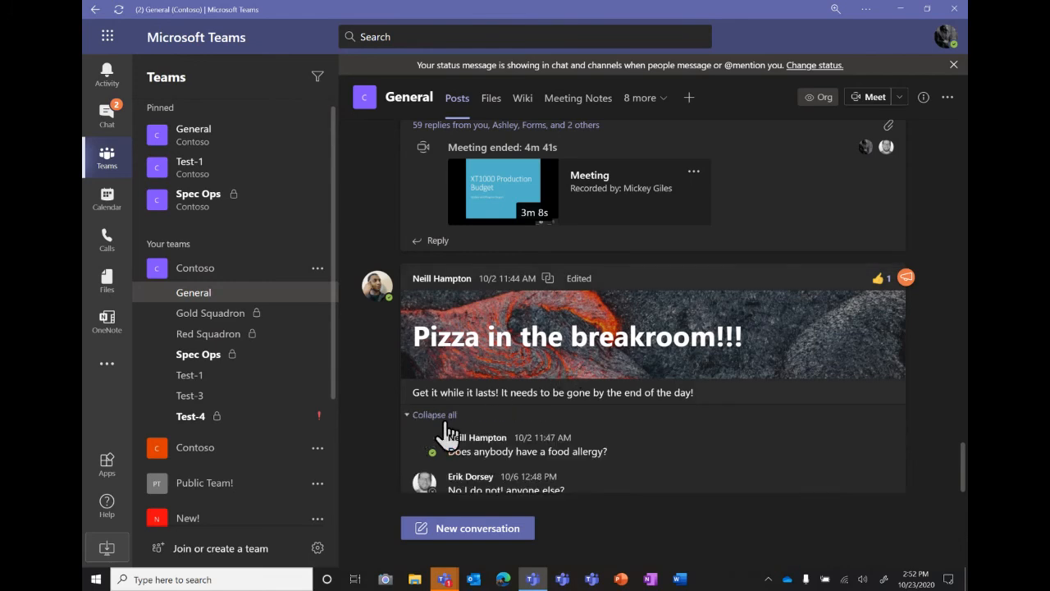
scroll(388, 461, "down", 1)
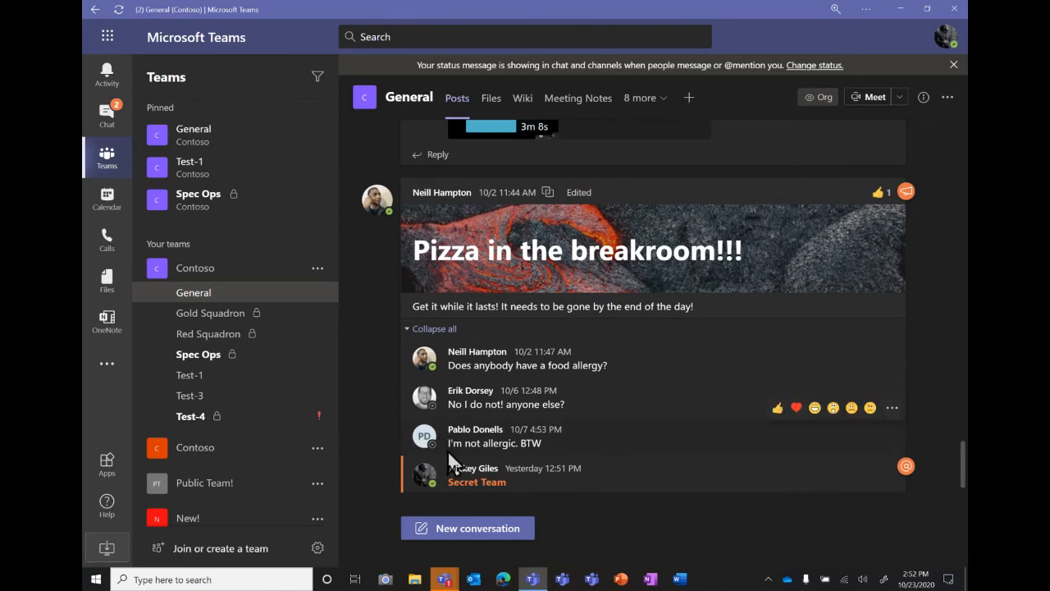
left_click(431, 300)
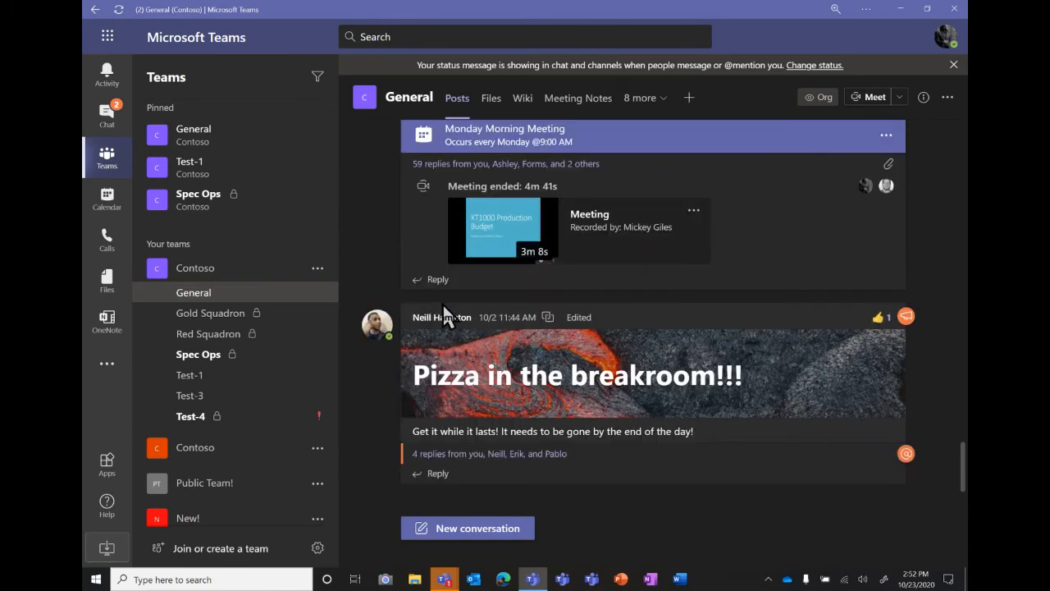
left_click(432, 456)
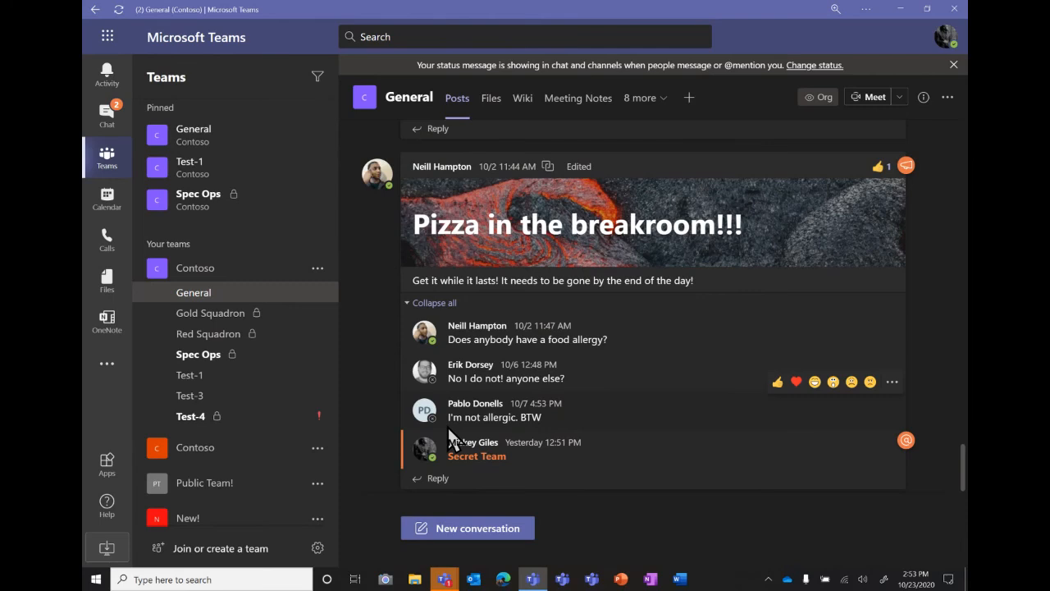
Open the Quick Meeting chat, look over its messages and view the chat's management options without choosing one.
left_click(107, 132)
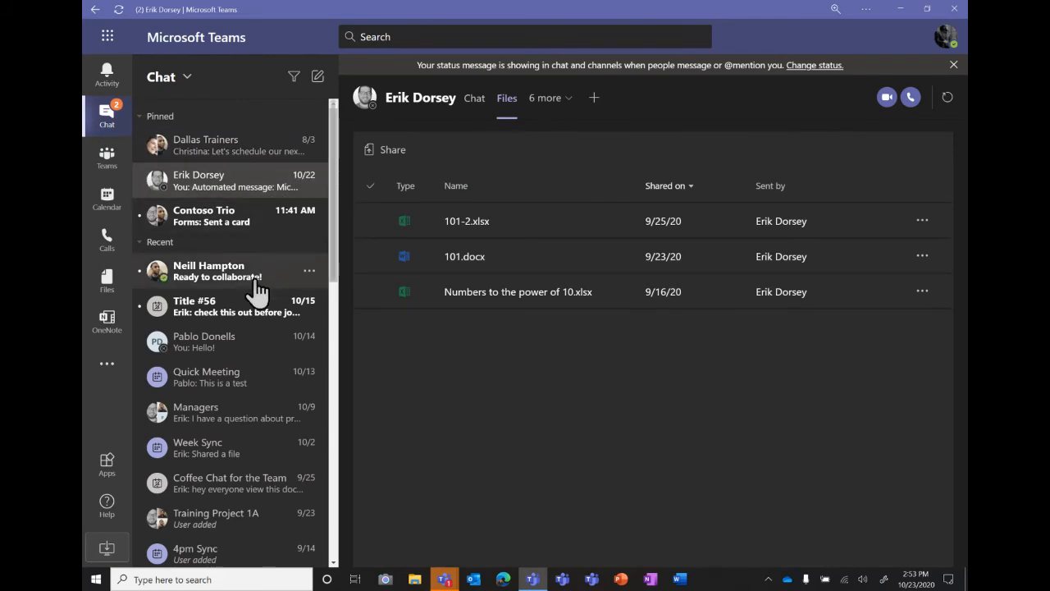
left_click(197, 391)
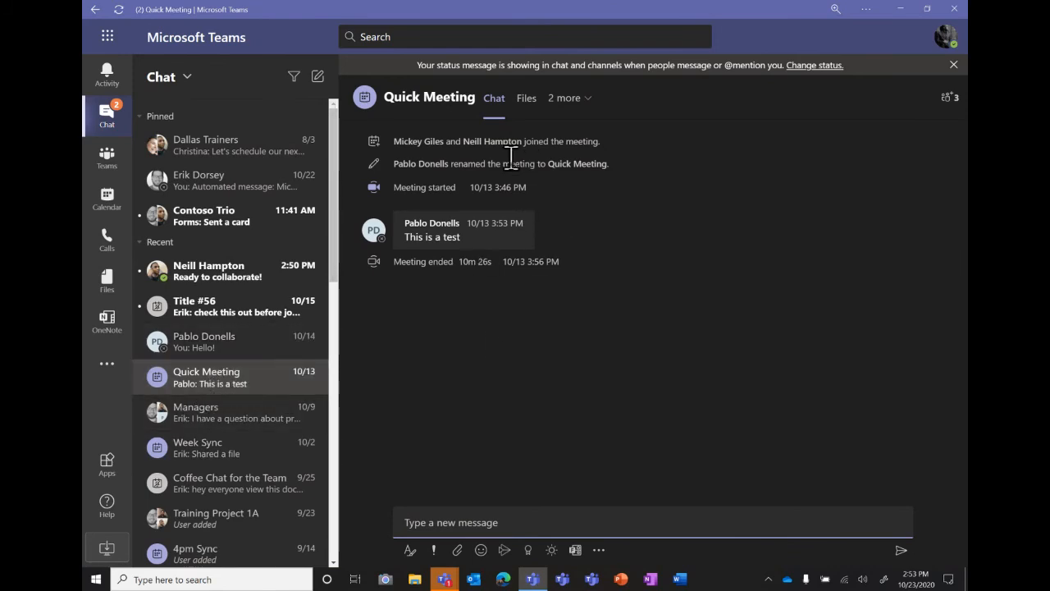
left_click(561, 256)
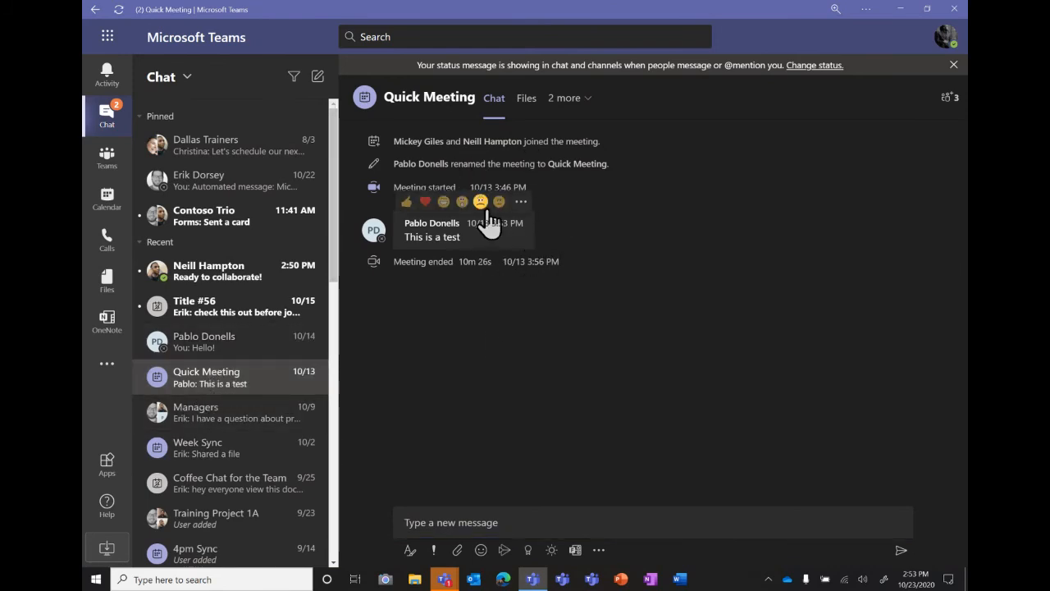
right_click(517, 287)
left_click(431, 313)
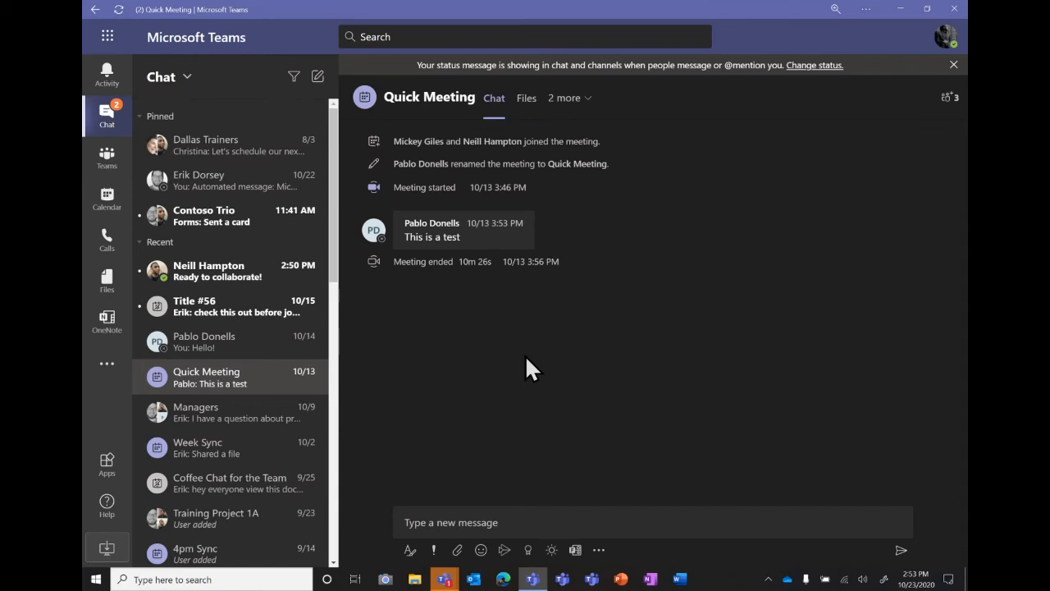
left_click(309, 383)
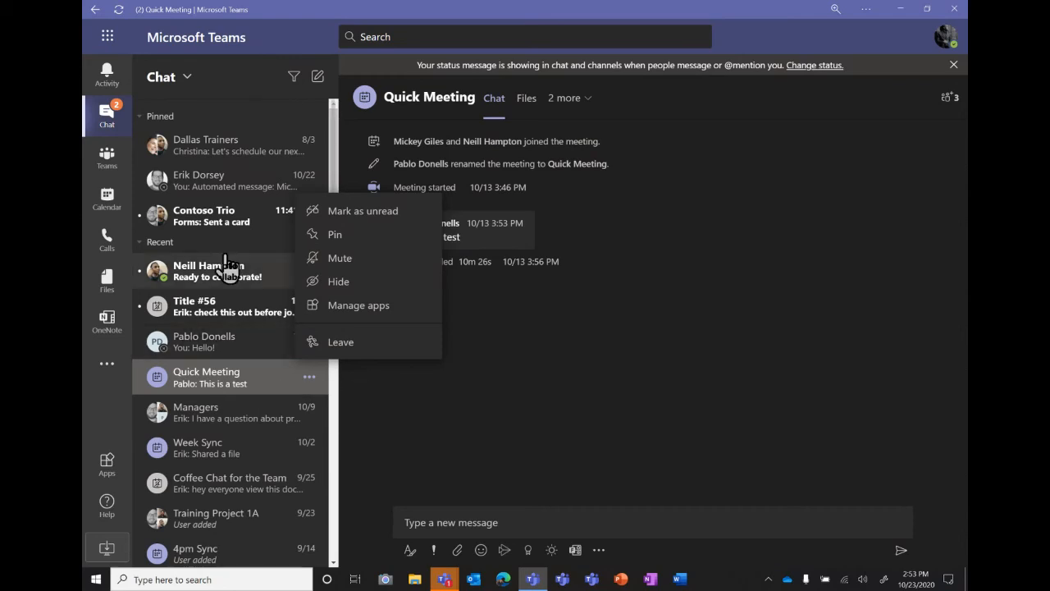
left_click(272, 38)
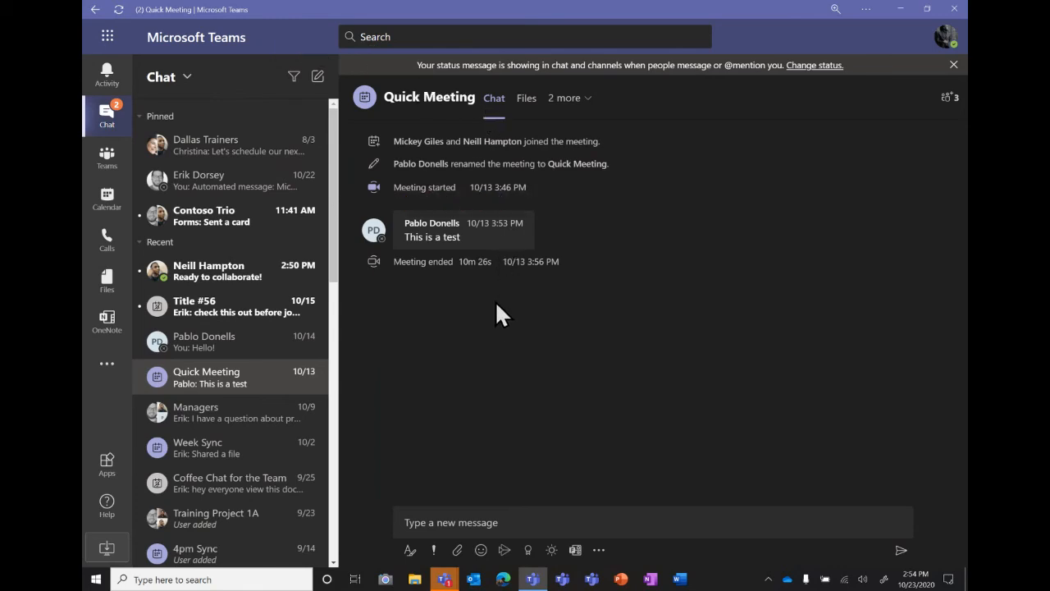
View the files shared in the Quick Meeting chat and return to the conversation.
left_click(527, 99)
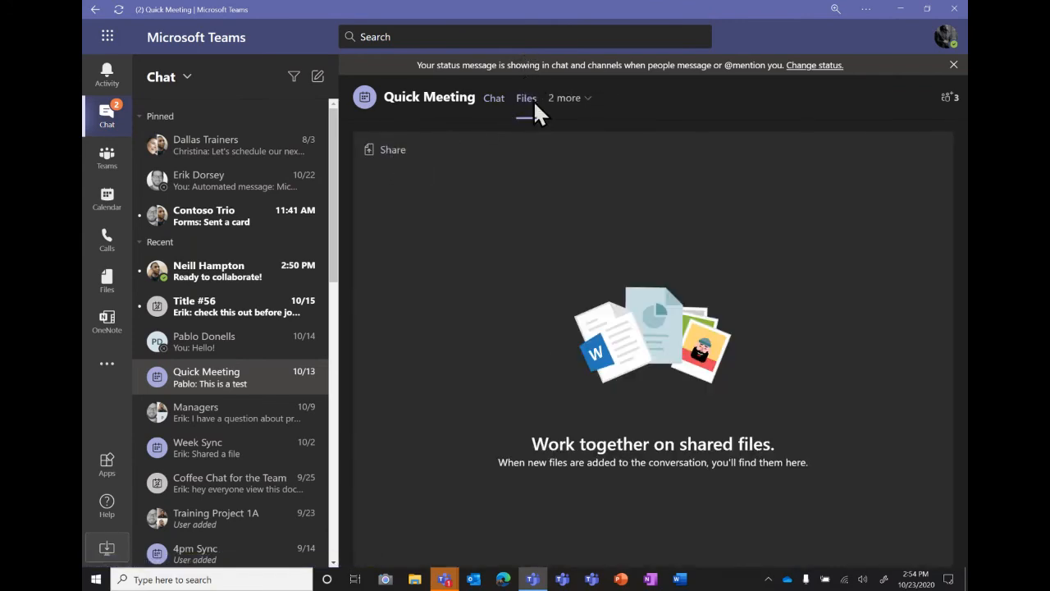
left_click(493, 103)
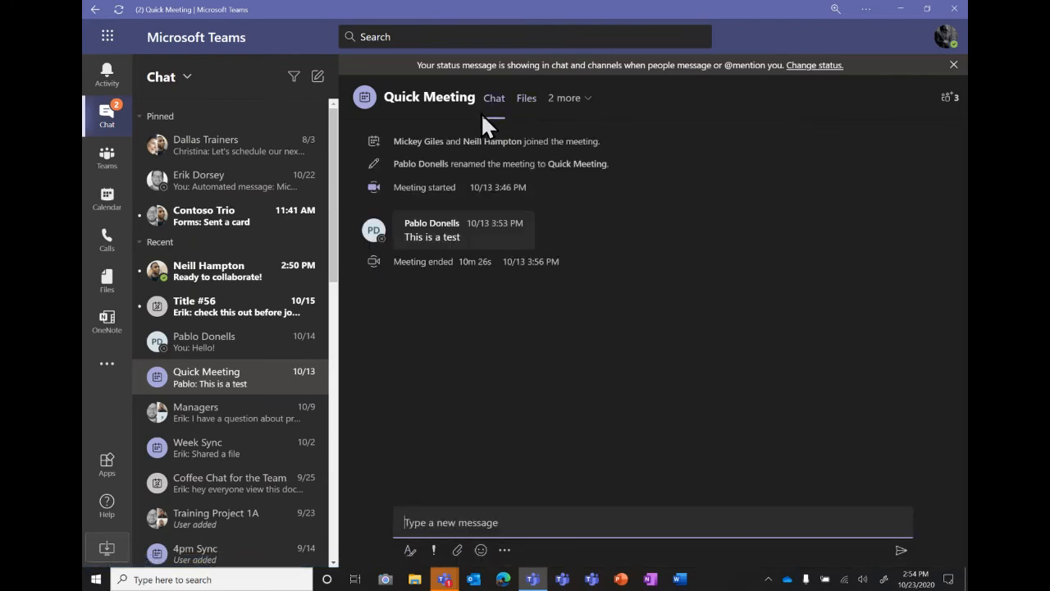
left_click(431, 442)
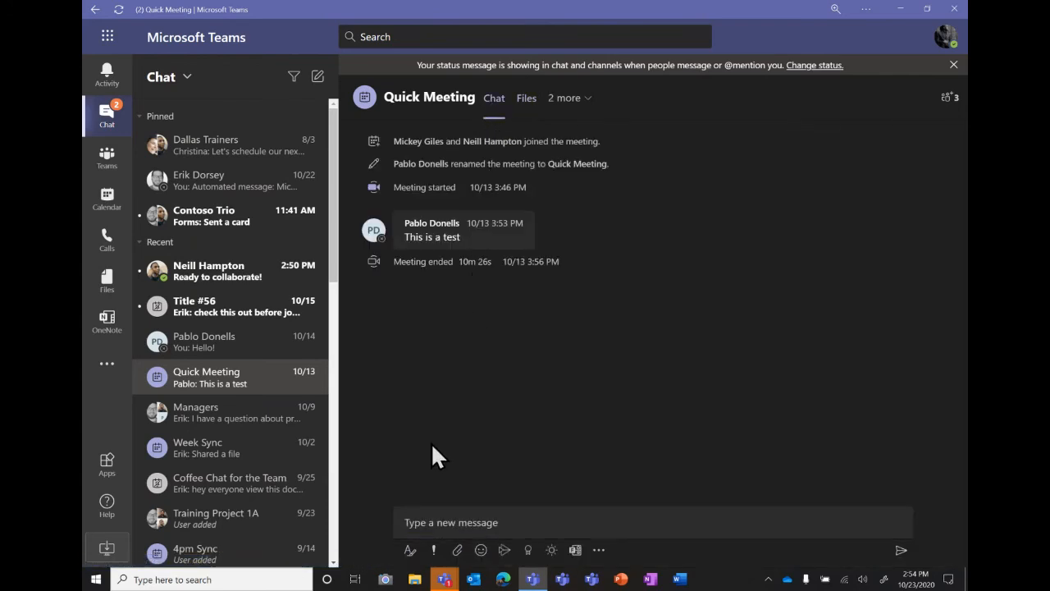
Check the Quick Meeting chat's file attachment sources and its participant list, closing both without making changes.
left_click(457, 549)
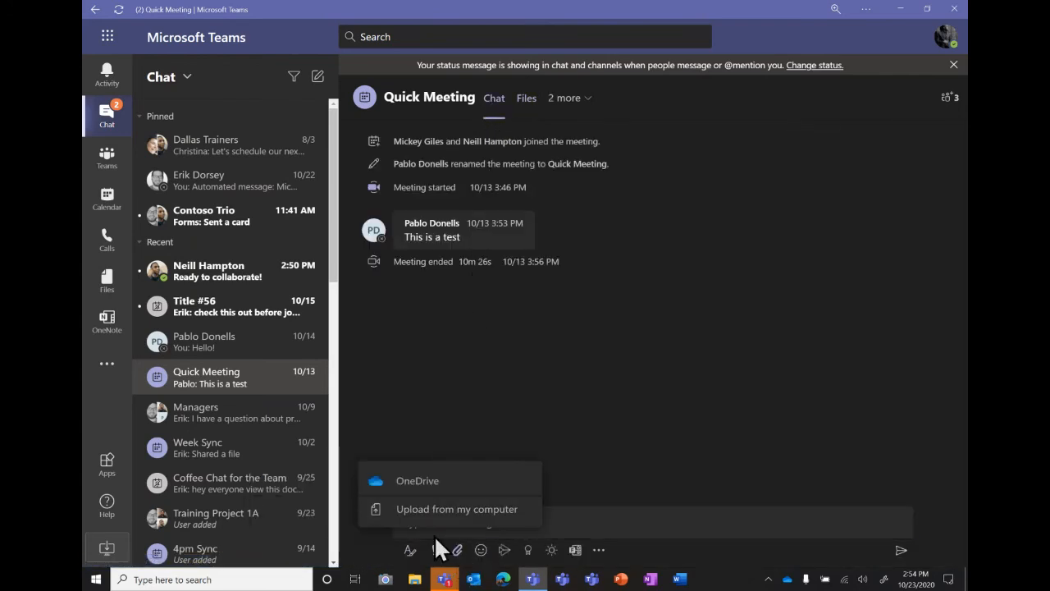
left_click(548, 411)
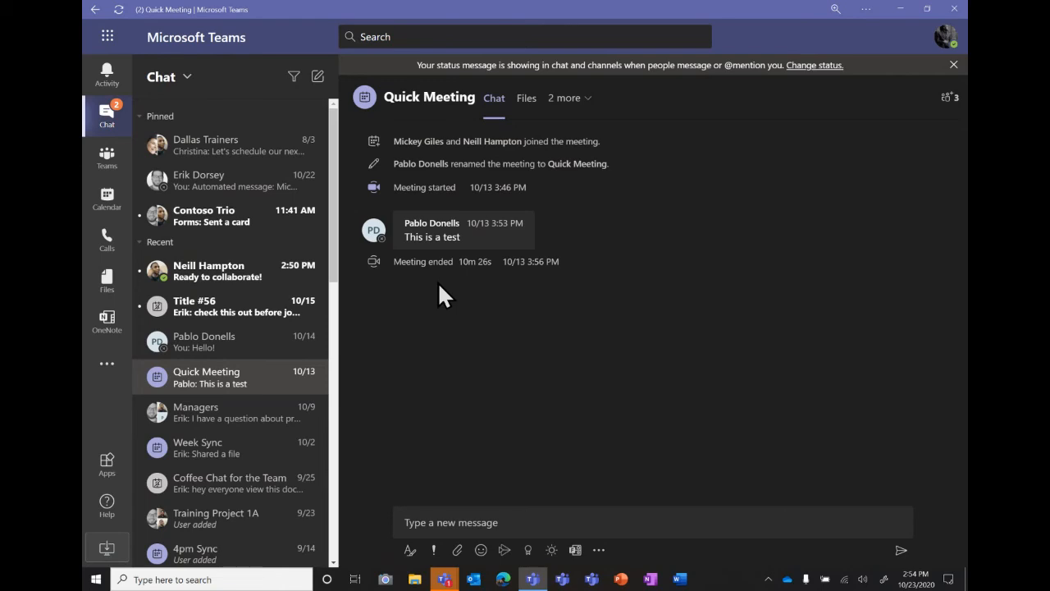
left_click(944, 105)
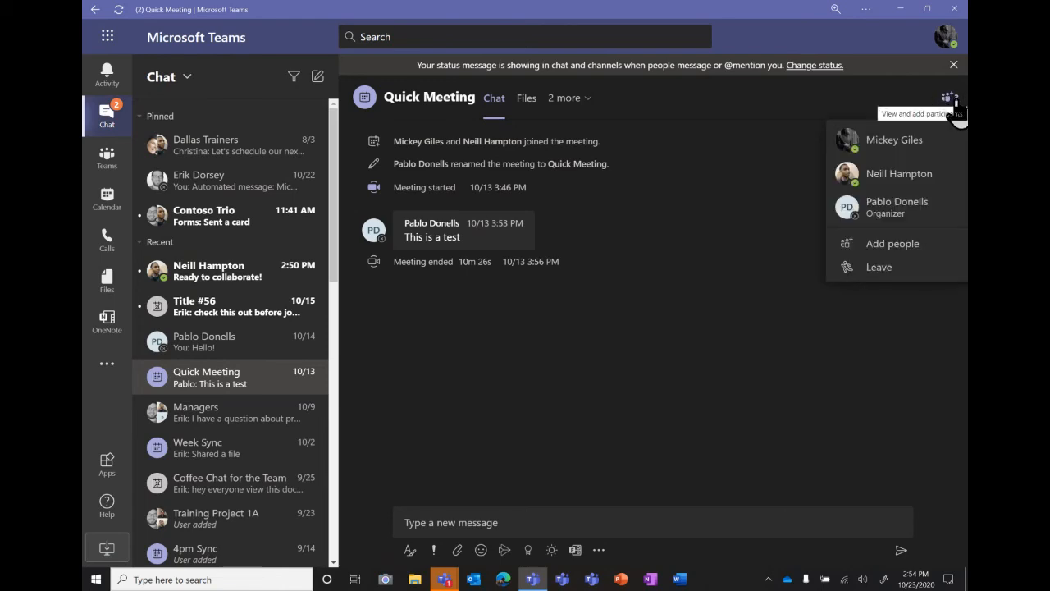
left_click(734, 126)
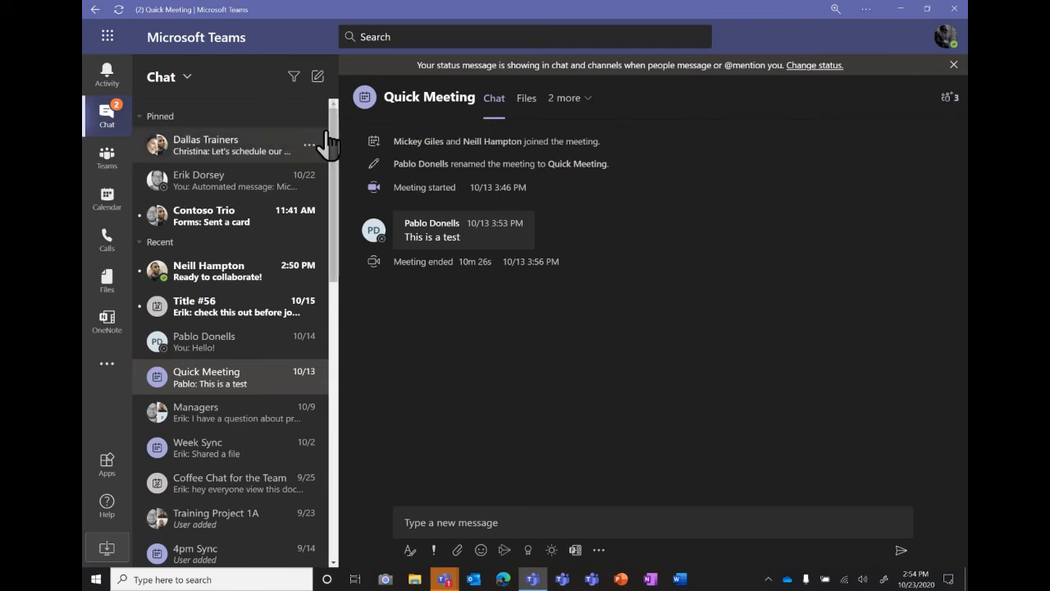
Go back to Contoso's General channel and look through its shared files and folders.
left_click(98, 166)
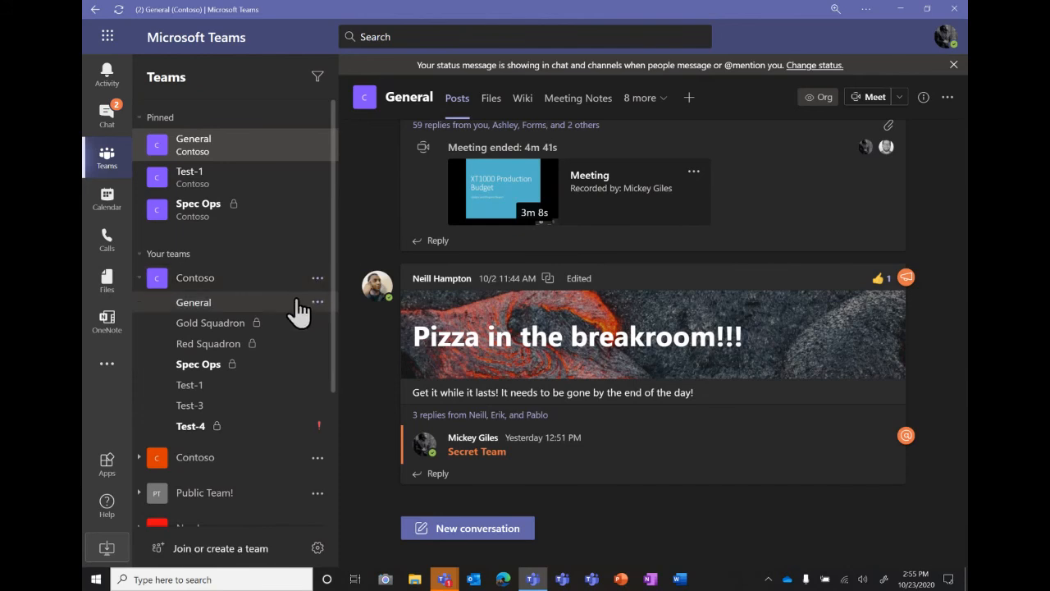
left_click(489, 100)
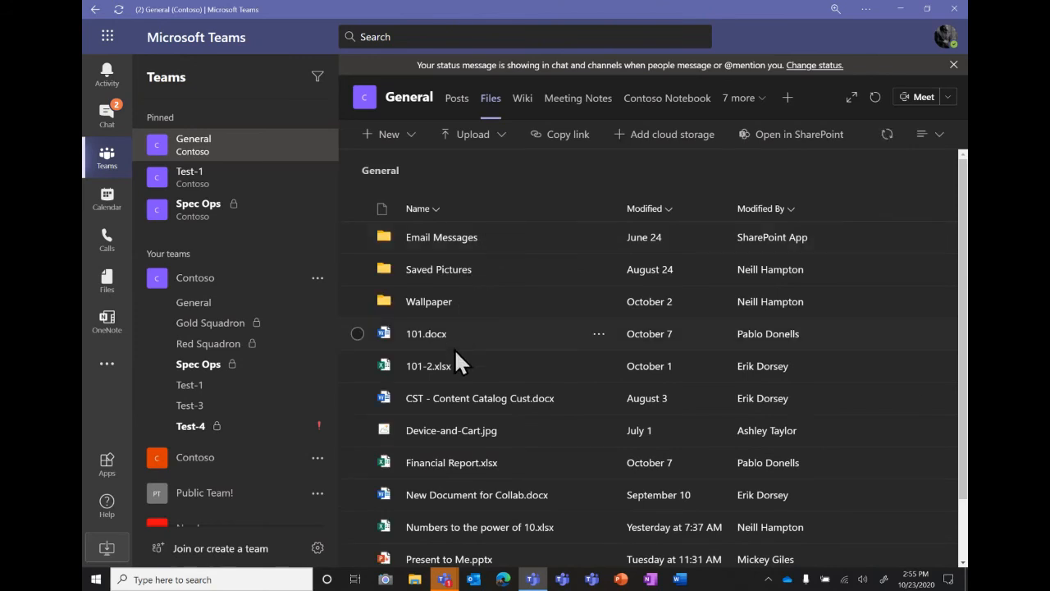
scroll(442, 361, "down", 1)
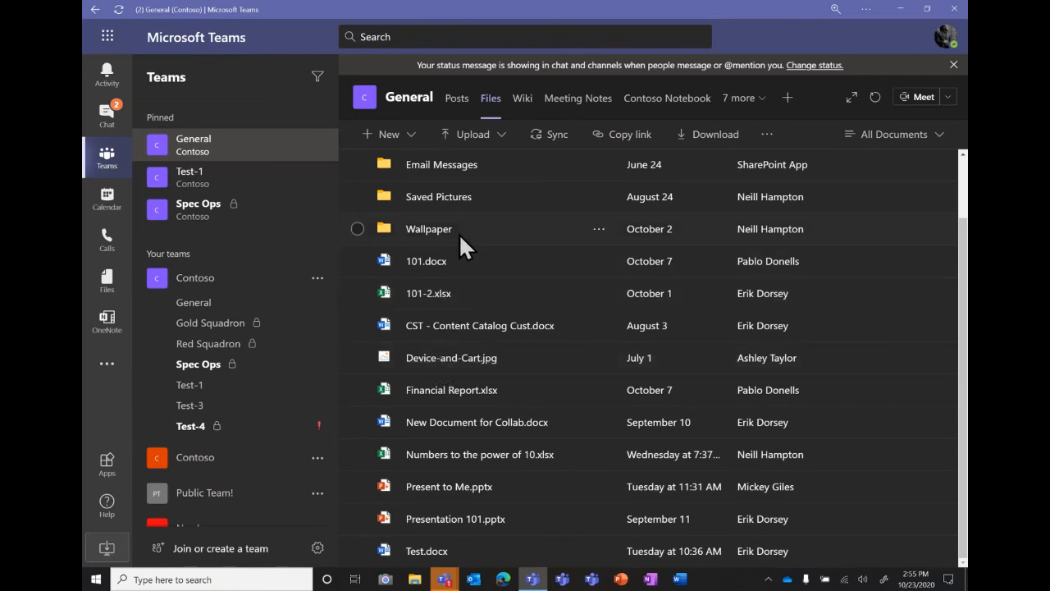
Review the Monday Morning Meeting thread in the General channel's posts, then check the Quick Meeting chat and return to the channel.
left_click(465, 111)
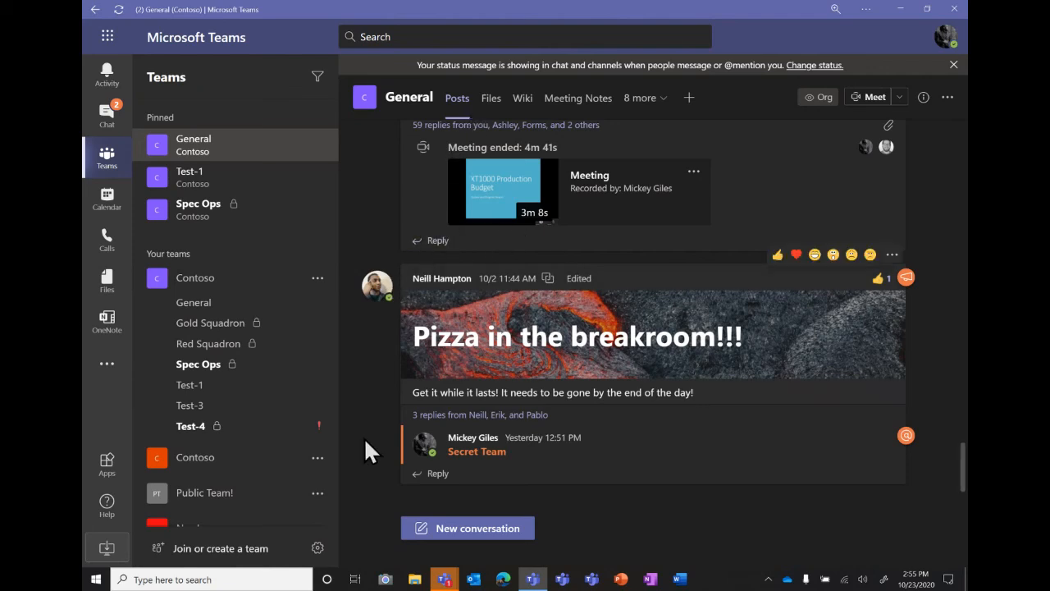
scroll(531, 238, "up", 2)
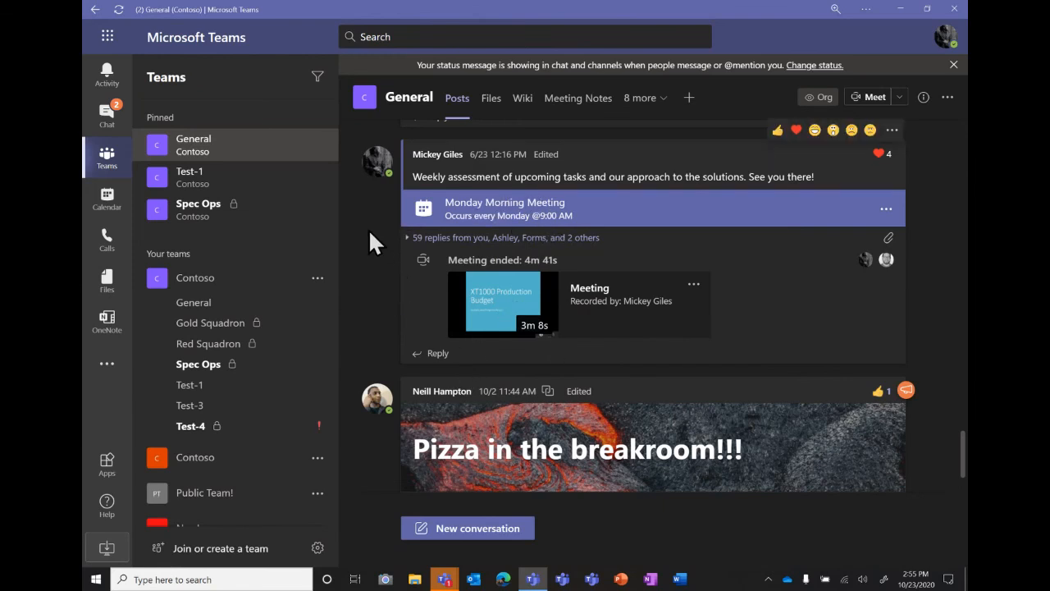
scroll(371, 230, "up", 1)
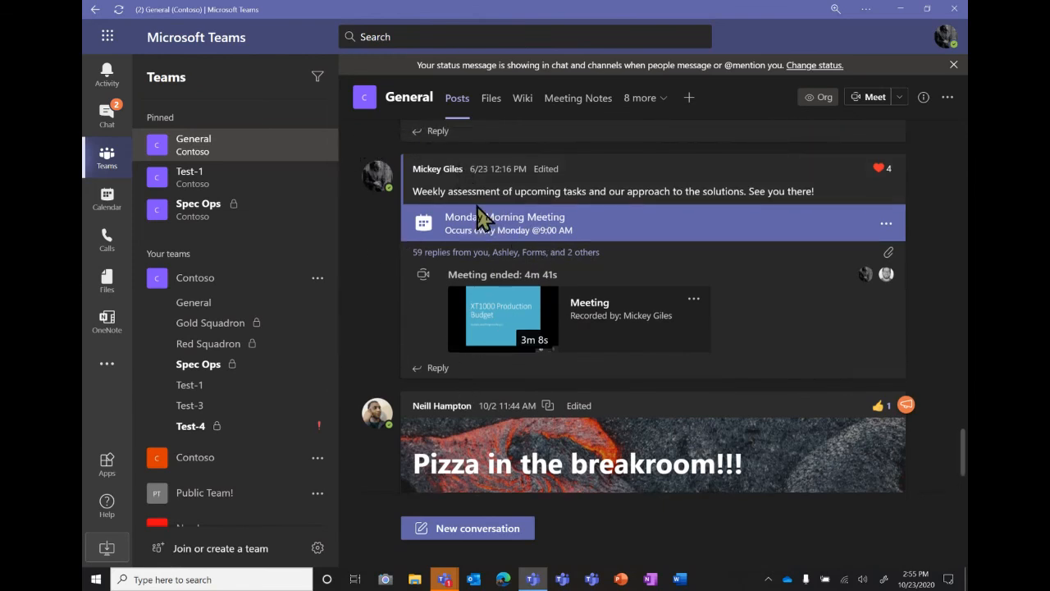
left_click(134, 119)
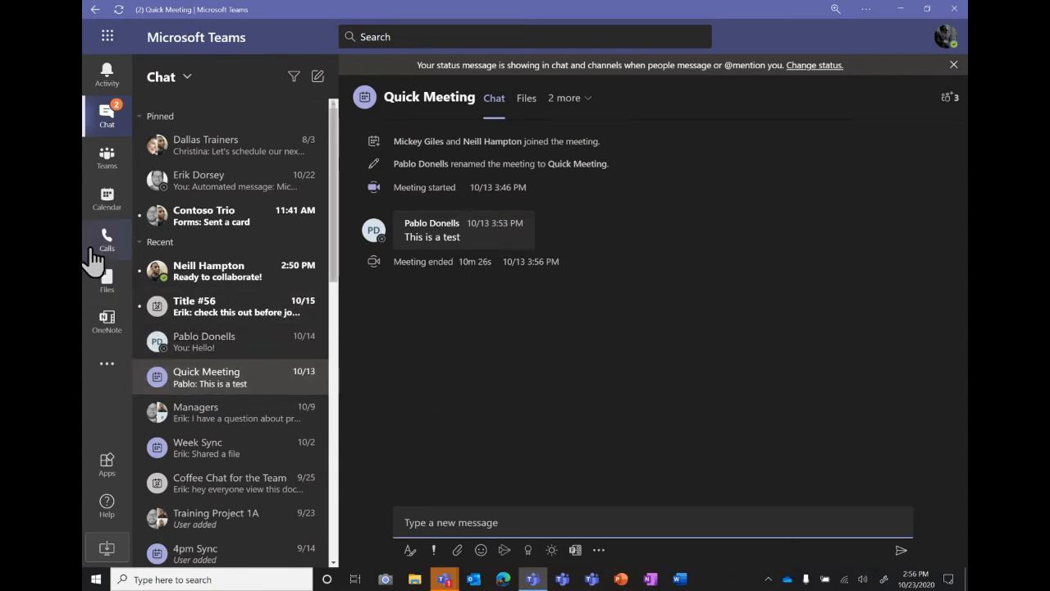
left_click(113, 168)
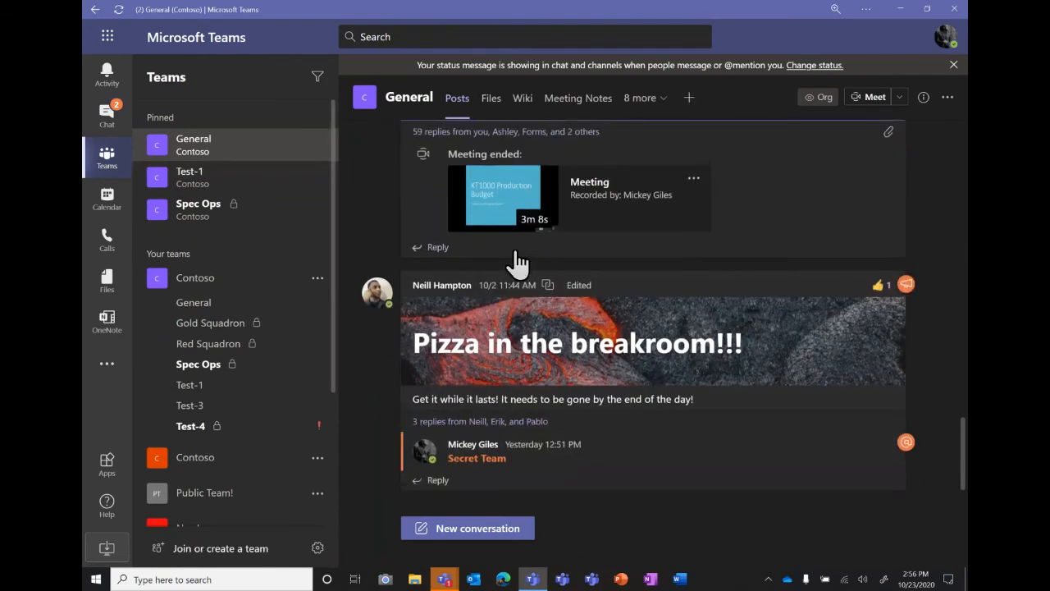
Expand the collapsed replies under the Monday Morning Meeting post and look through the thread's replies and meeting recordings.
scroll(517, 364, "up", 2)
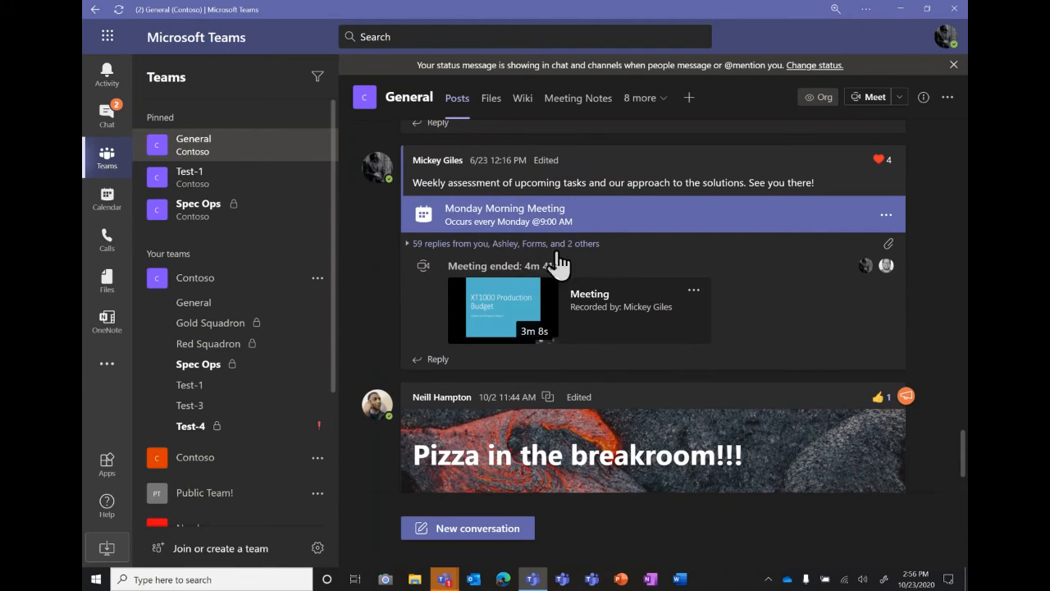
left_click(484, 251)
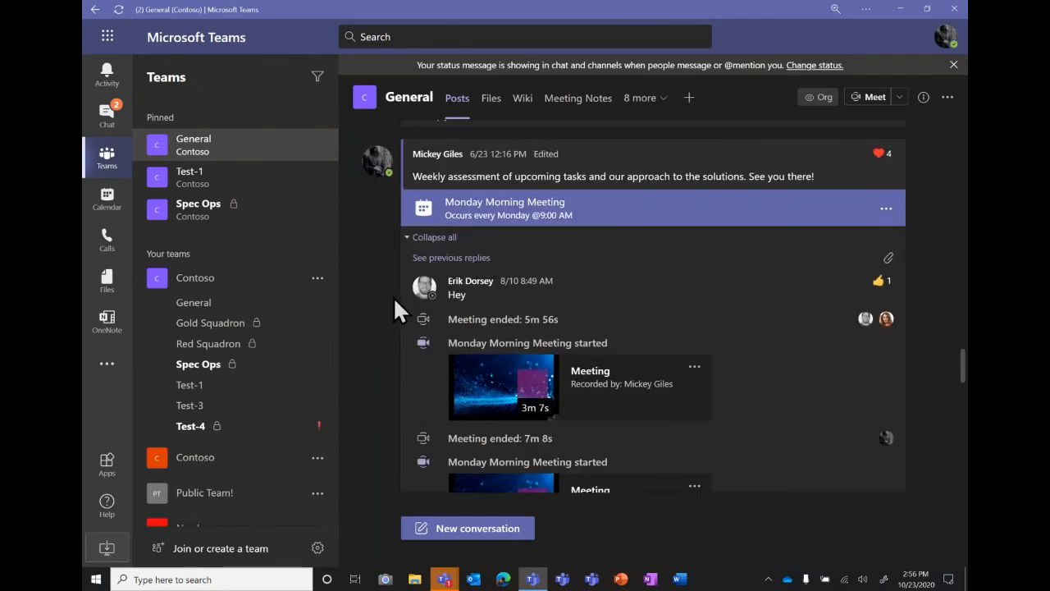
scroll(512, 346, "down", 5)
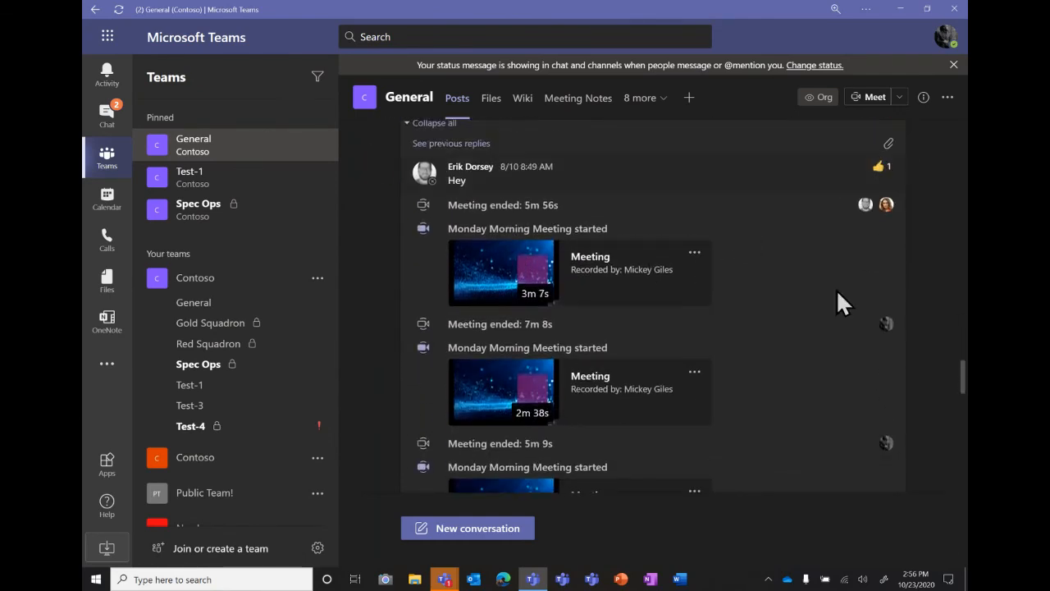
scroll(835, 290, "down", 5)
scroll(835, 289, "down", 10)
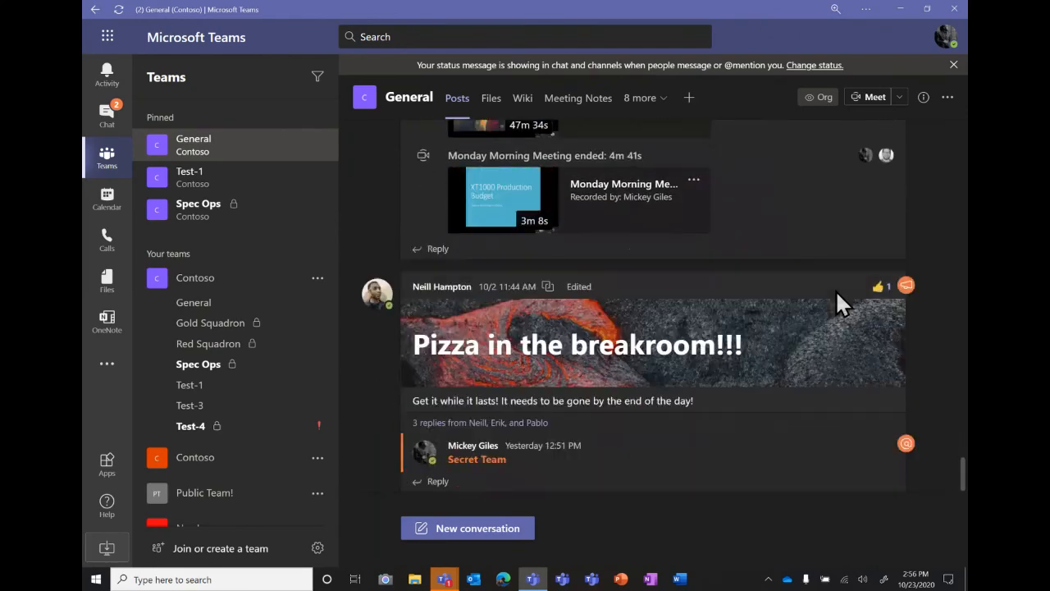
scroll(835, 289, "up", 5)
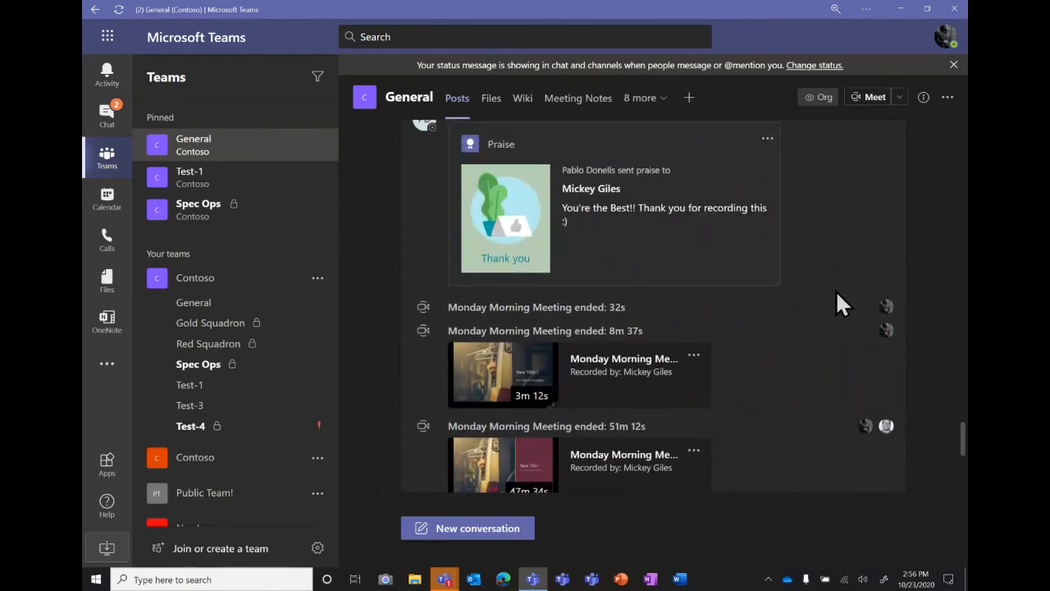
scroll(835, 289, "up", 2)
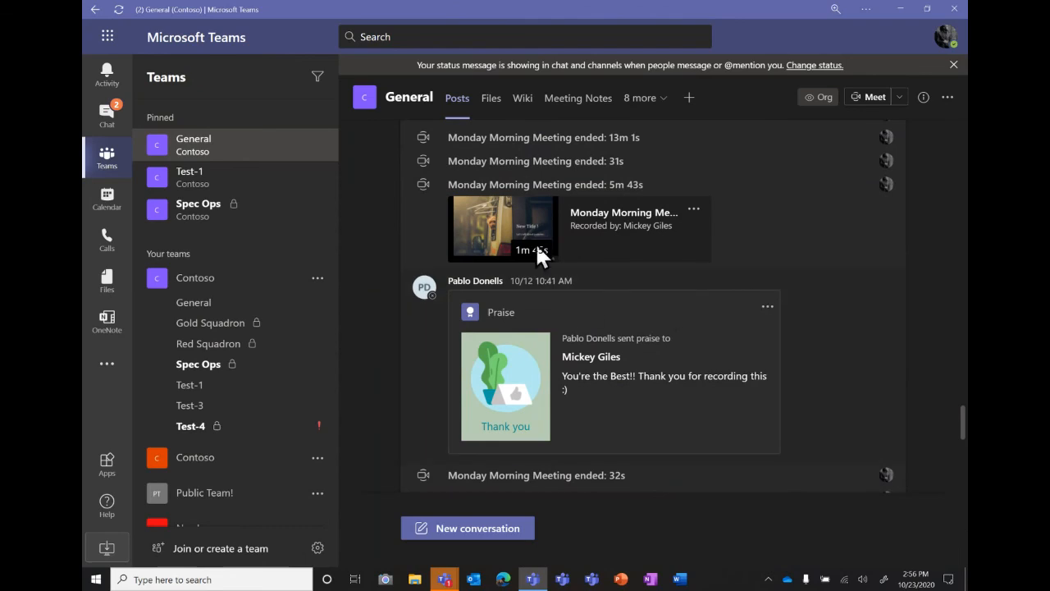